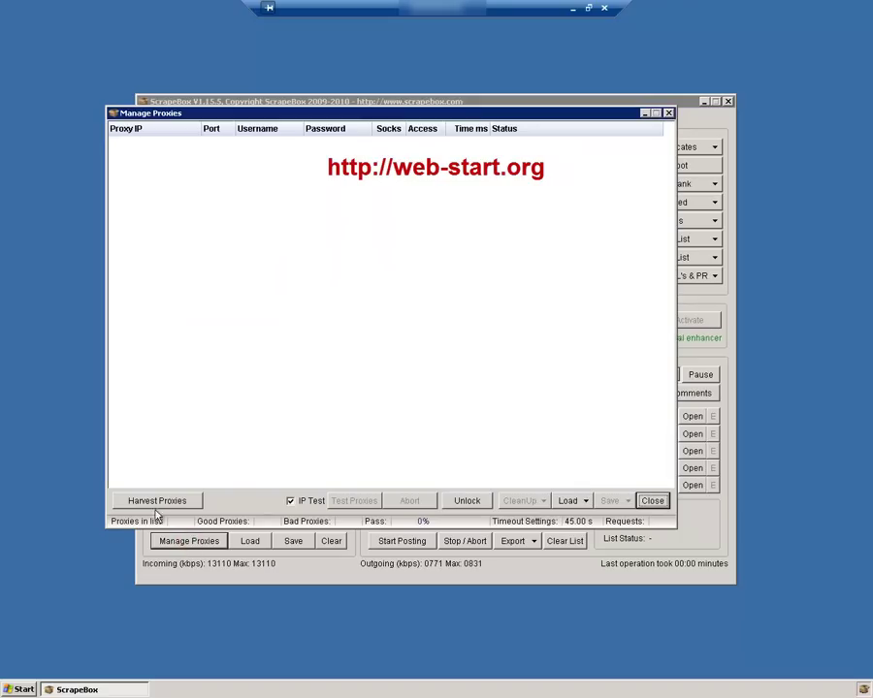
Open the proxy harvester and harvest proxies from all seven internal proxy sources
left_click(156, 500)
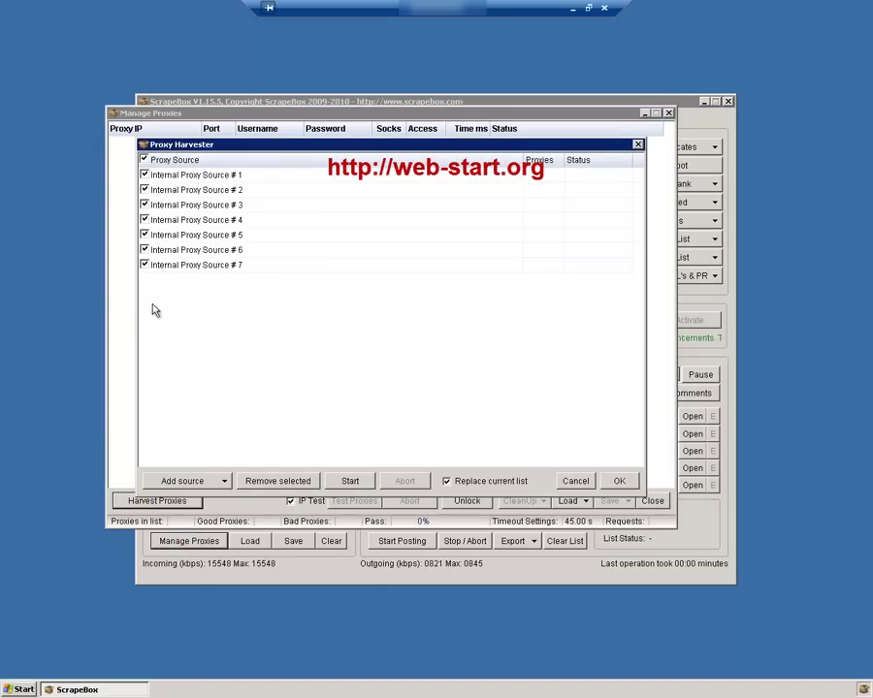
left_click(144, 264)
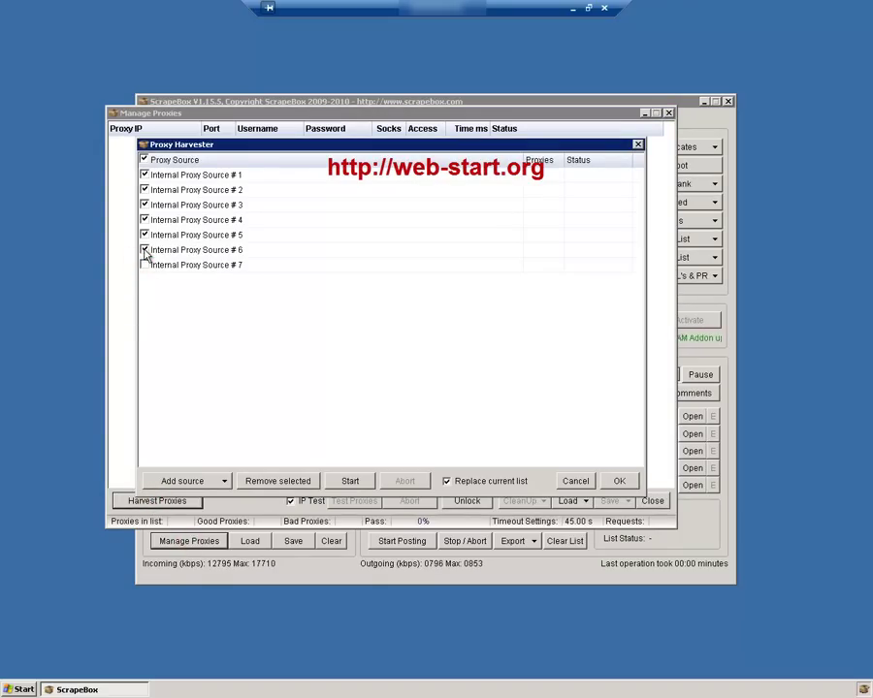
left_click(144, 265)
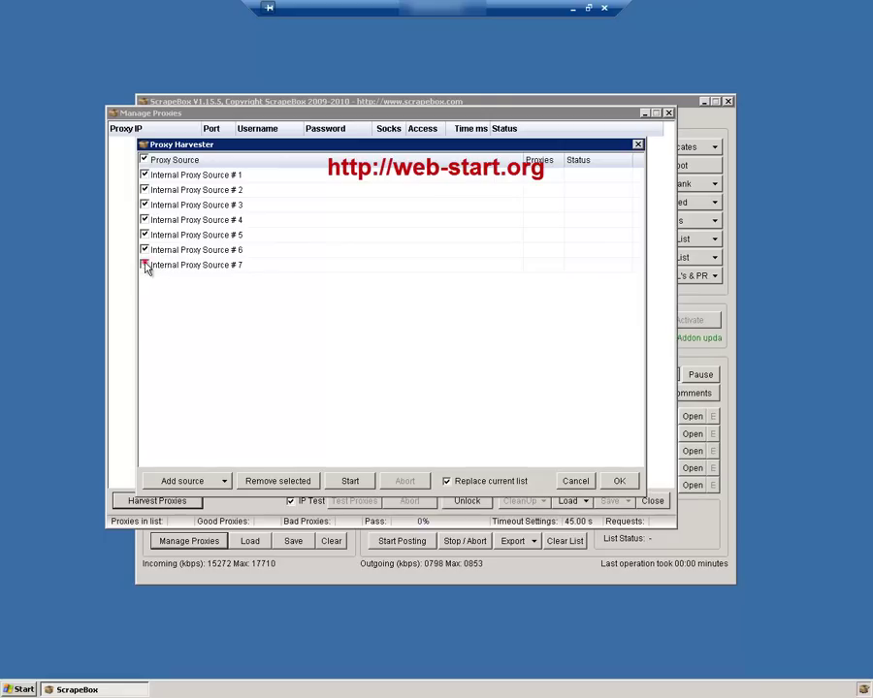
left_click(351, 481)
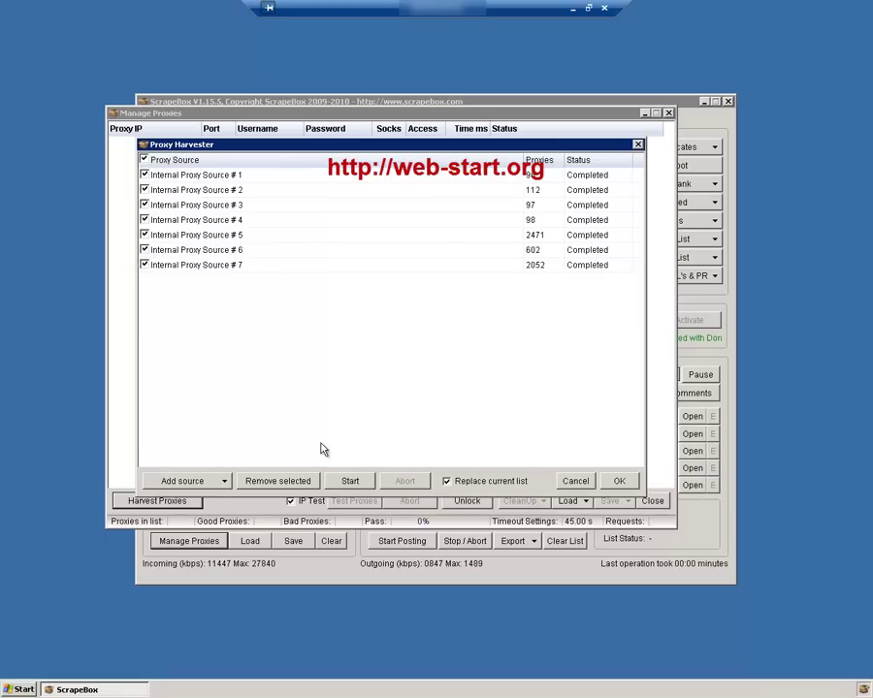
Harvest proxies again with Internal Proxy Source # 7 excluded, and accept the harvested proxies into the proxy list
left_click(147, 269)
left_click(351, 483)
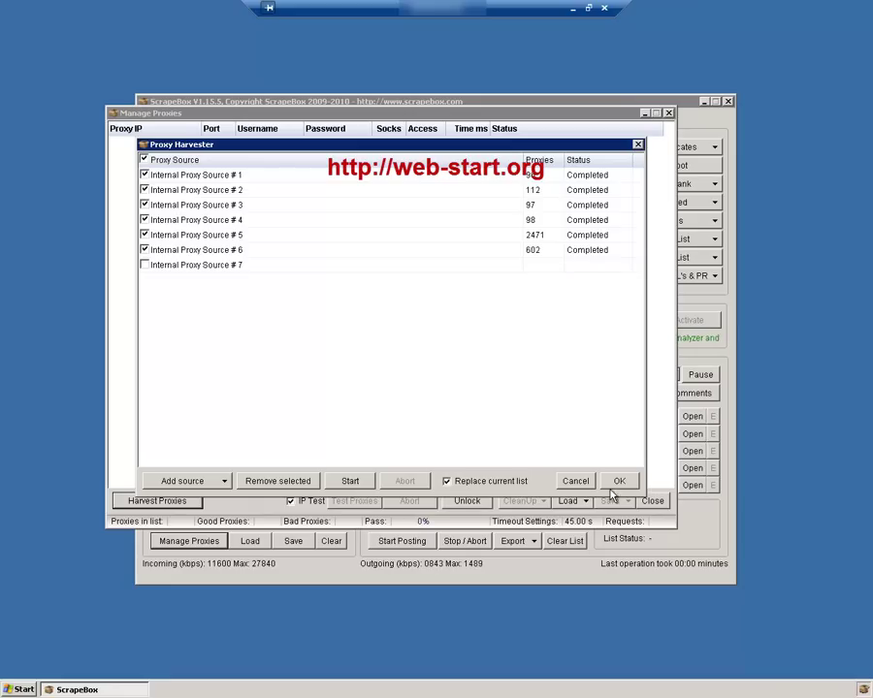
left_click(617, 484)
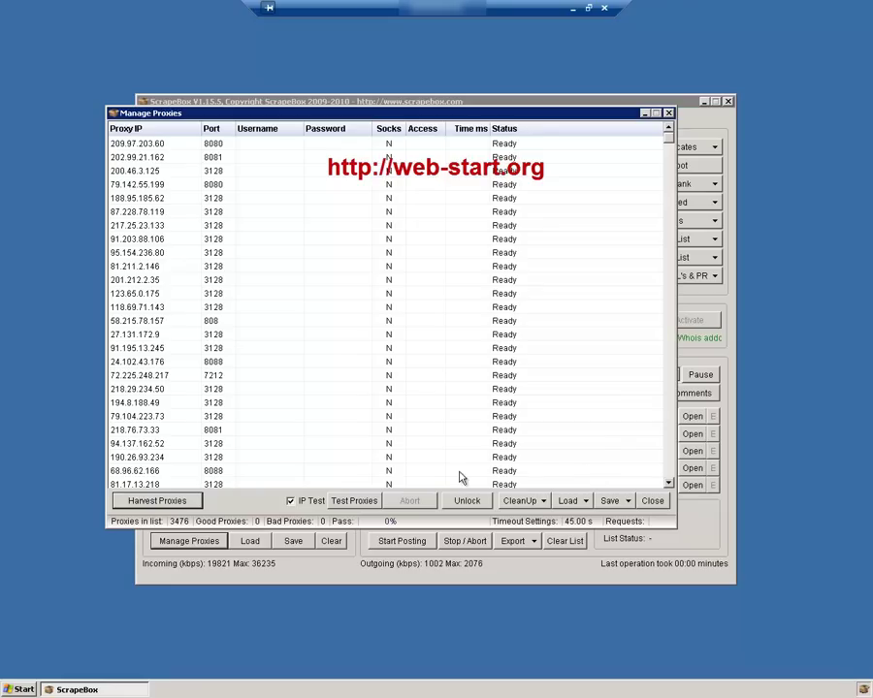
Remove duplicate proxies from the harvested list and test the proxies with the IP test enabled
left_click(539, 502)
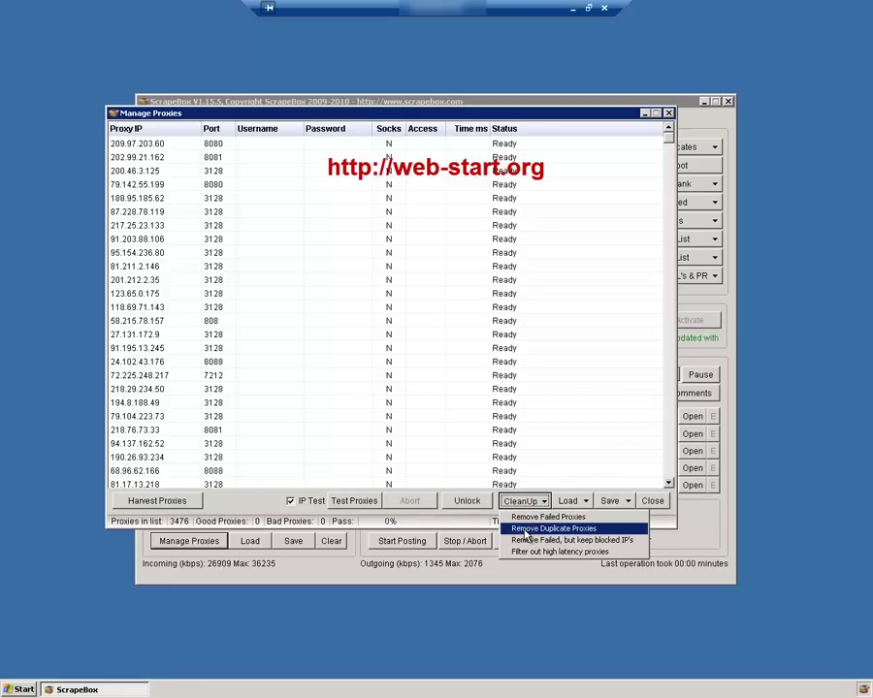
left_click(527, 531)
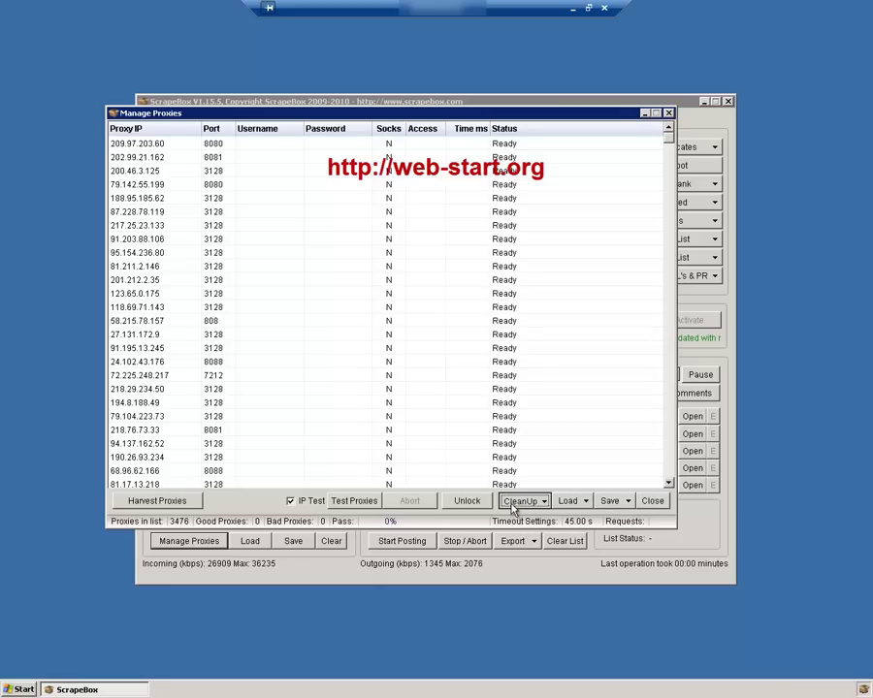
left_click(346, 503)
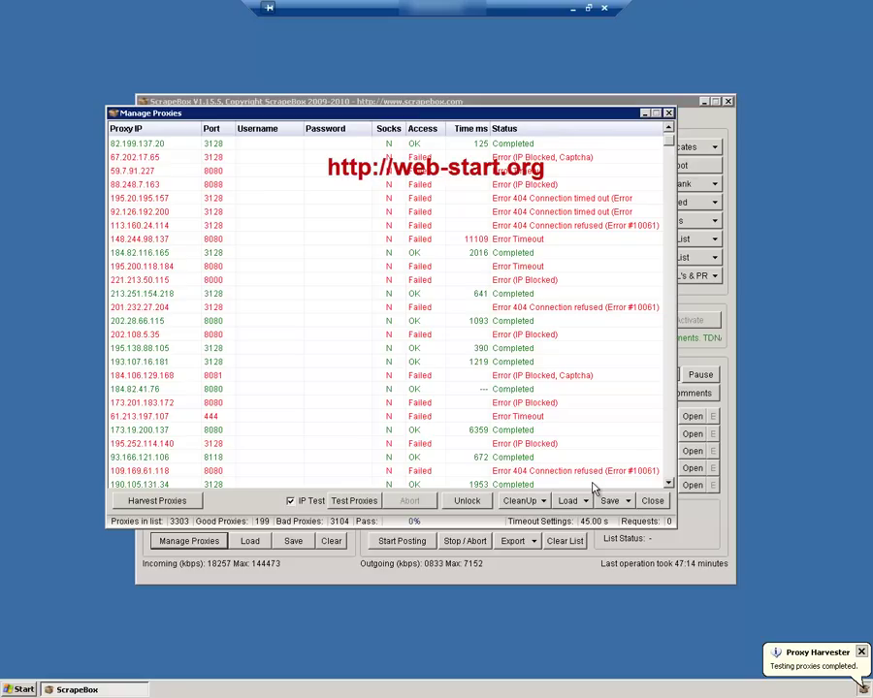
Remove the failed proxies from the list and transfer all remaining proxies to the main list
left_click(541, 504)
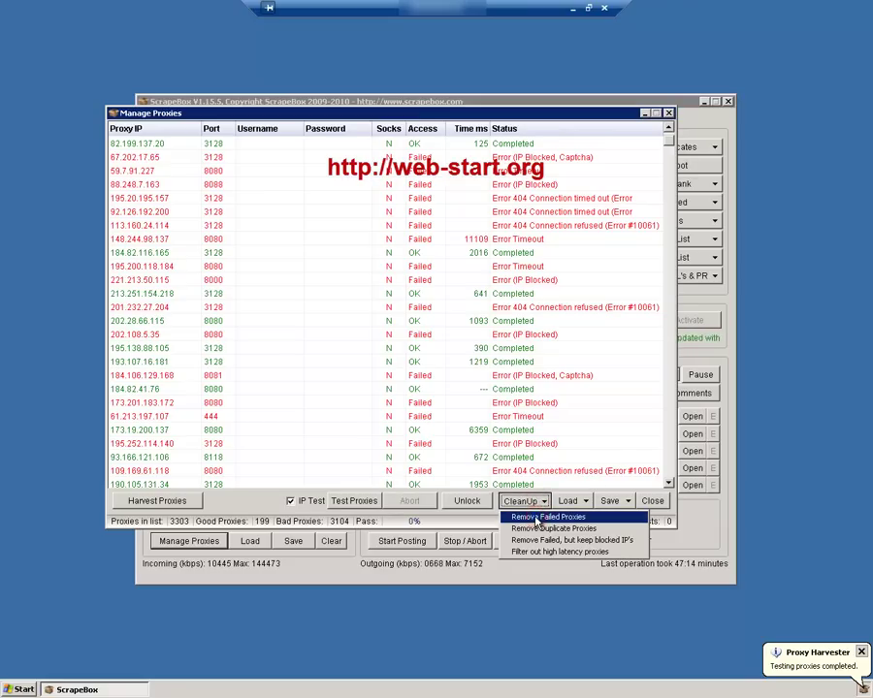
left_click(538, 517)
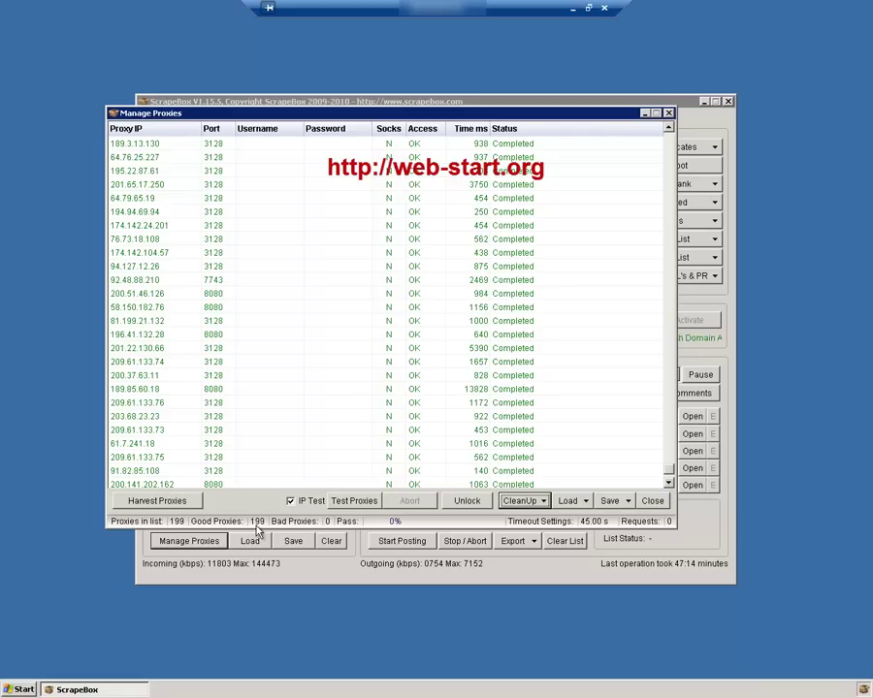
left_click(625, 502)
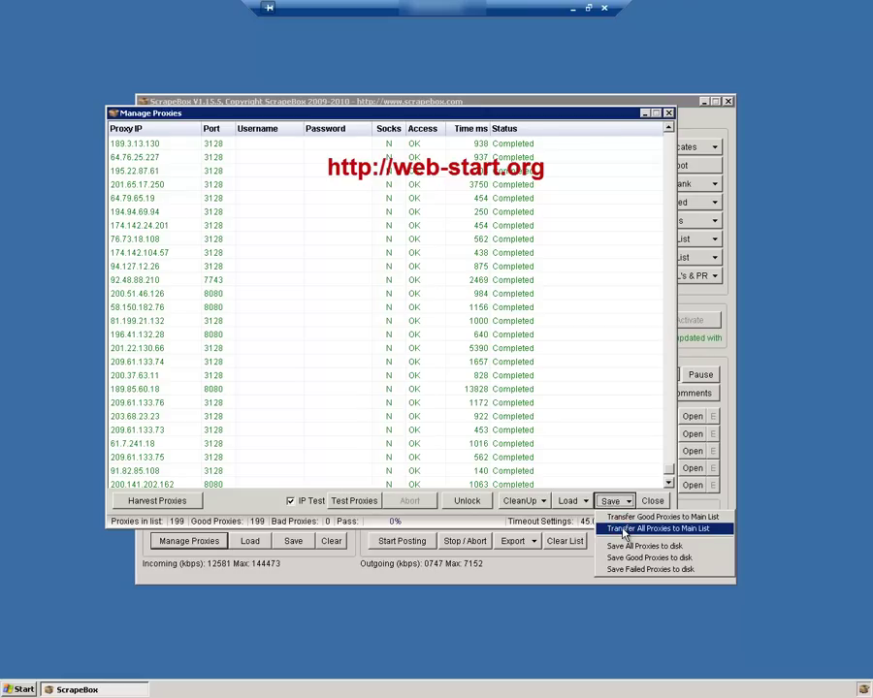
left_click(624, 530)
left_click(441, 371)
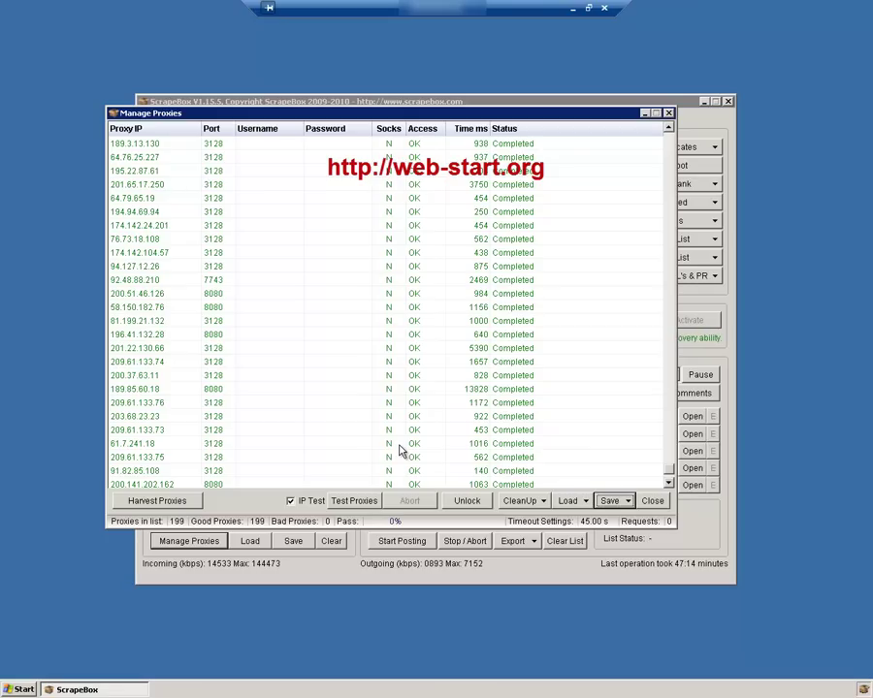
Save the good proxies to disk on the Desktop as the text file proxieslist1, and close the proxy manager
left_click(628, 502)
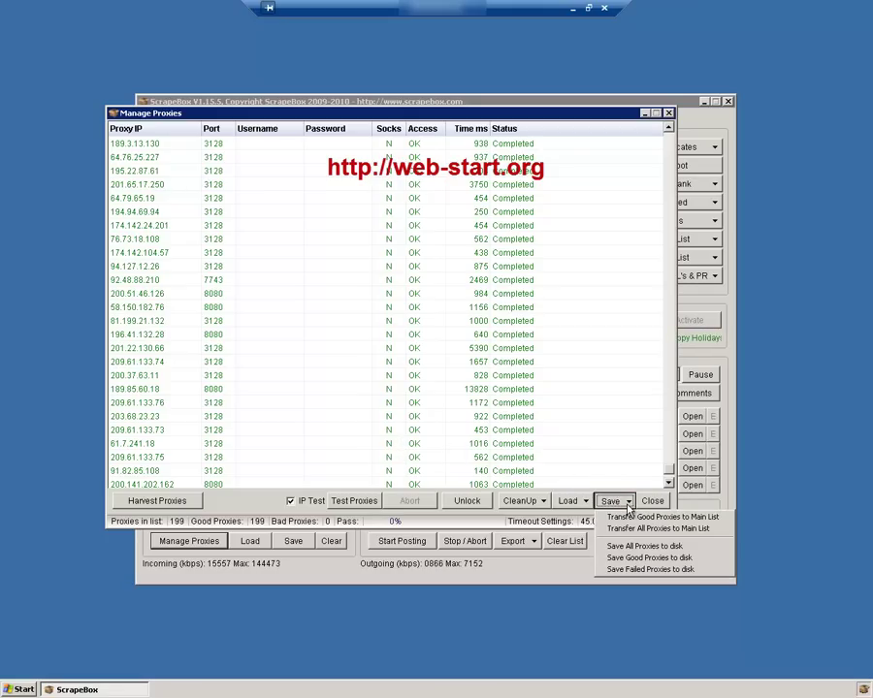
left_click(623, 548)
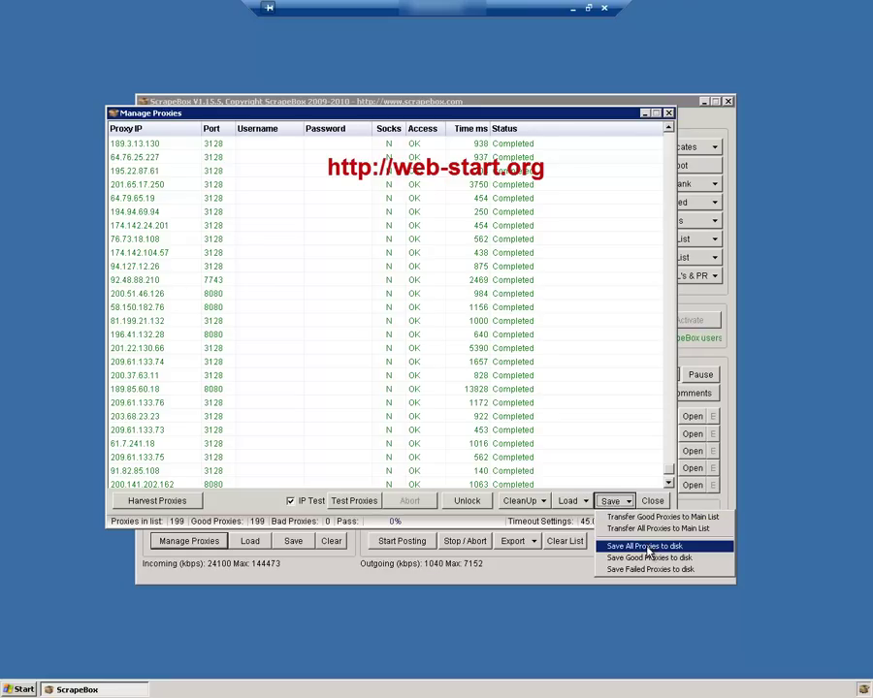
left_click(650, 559)
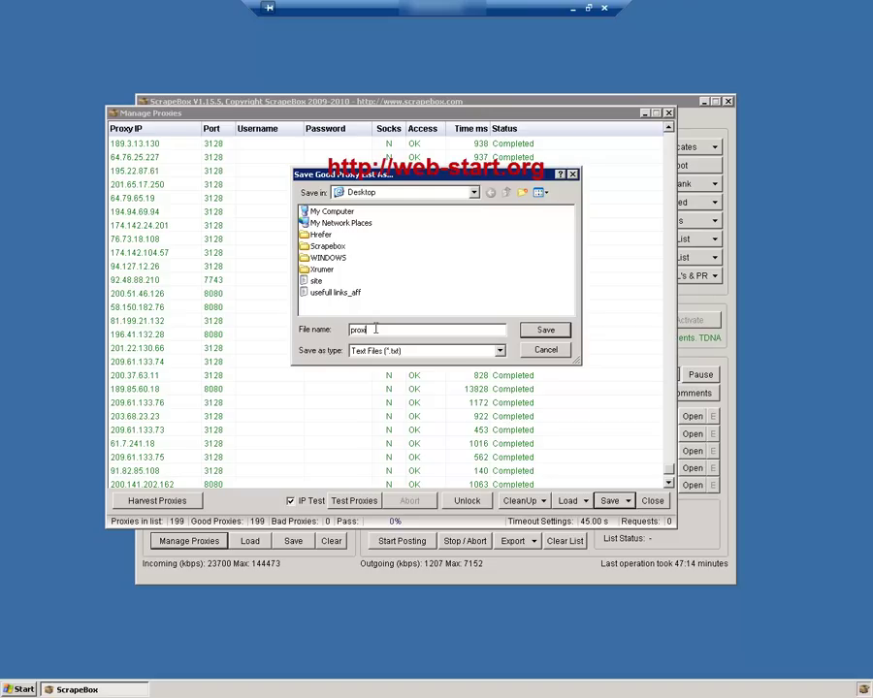
type("ieslist")
type("1")
left_click(545, 331)
left_click(438, 373)
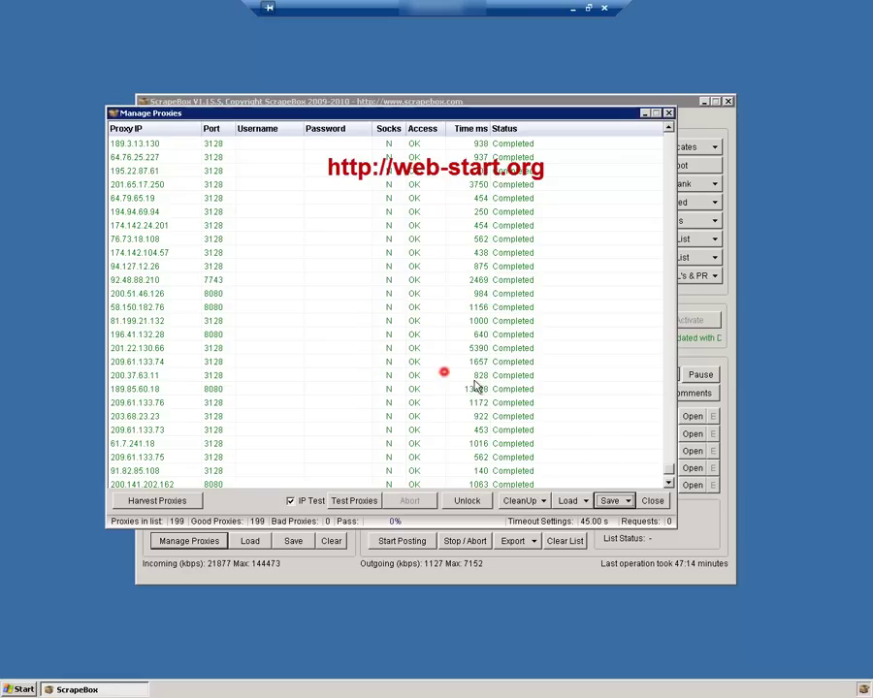
left_click(651, 500)
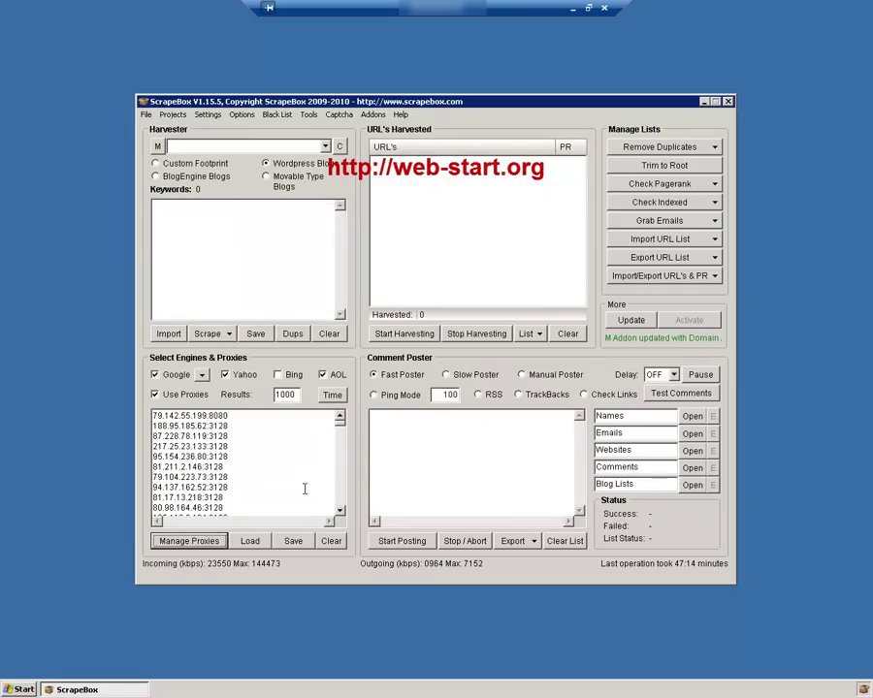
left_click(280, 432)
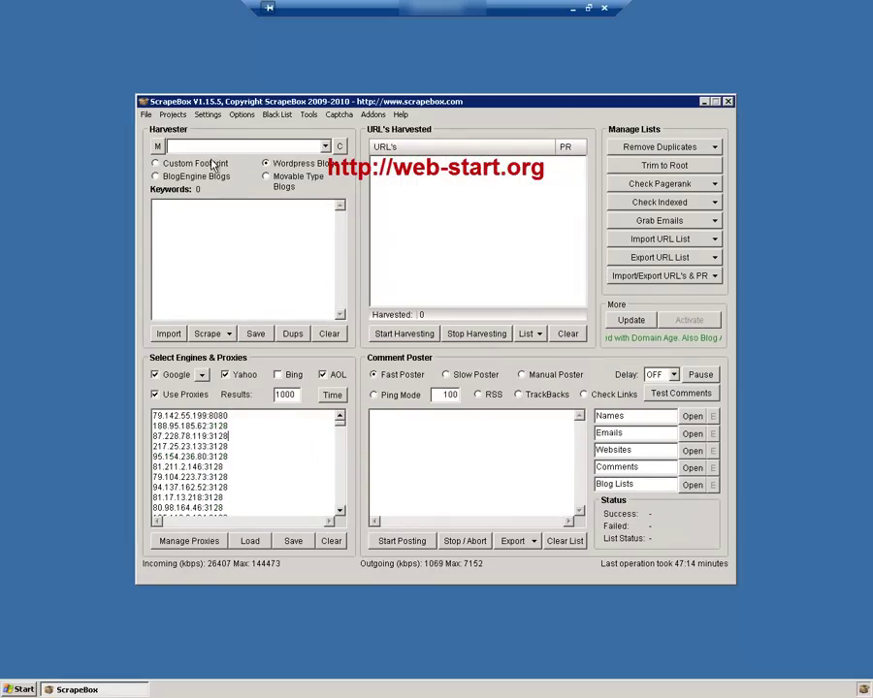
Scrape related keywords for "webhosting" with the Keyword Scraper, using google.com
left_click(229, 335)
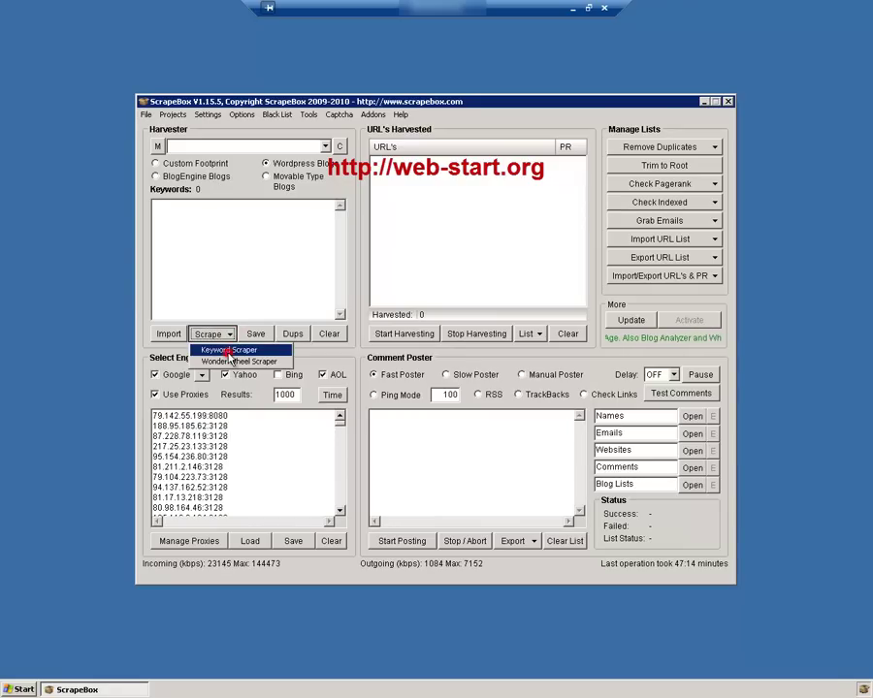
left_click(229, 351)
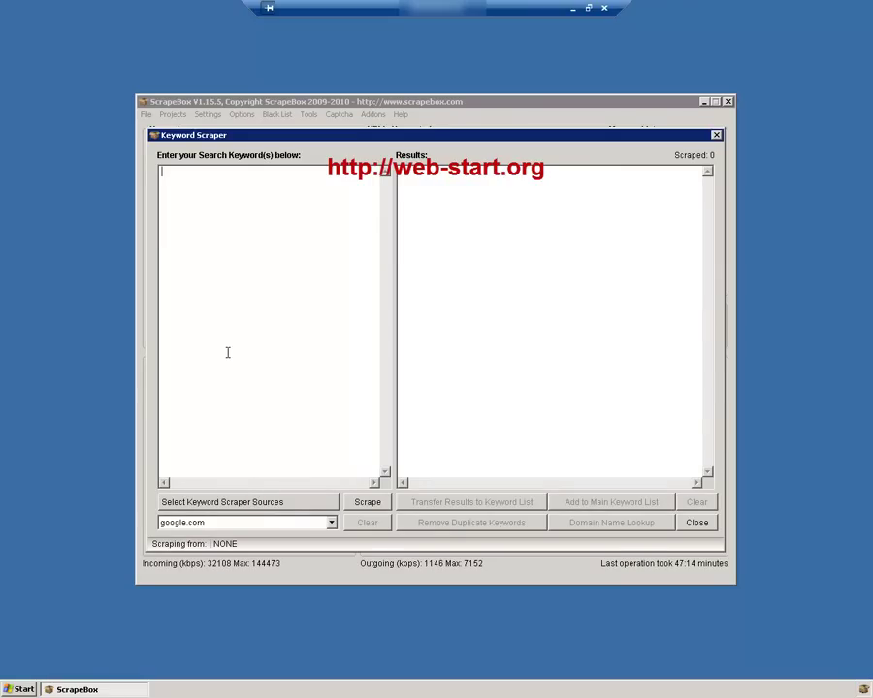
type("webhosting")
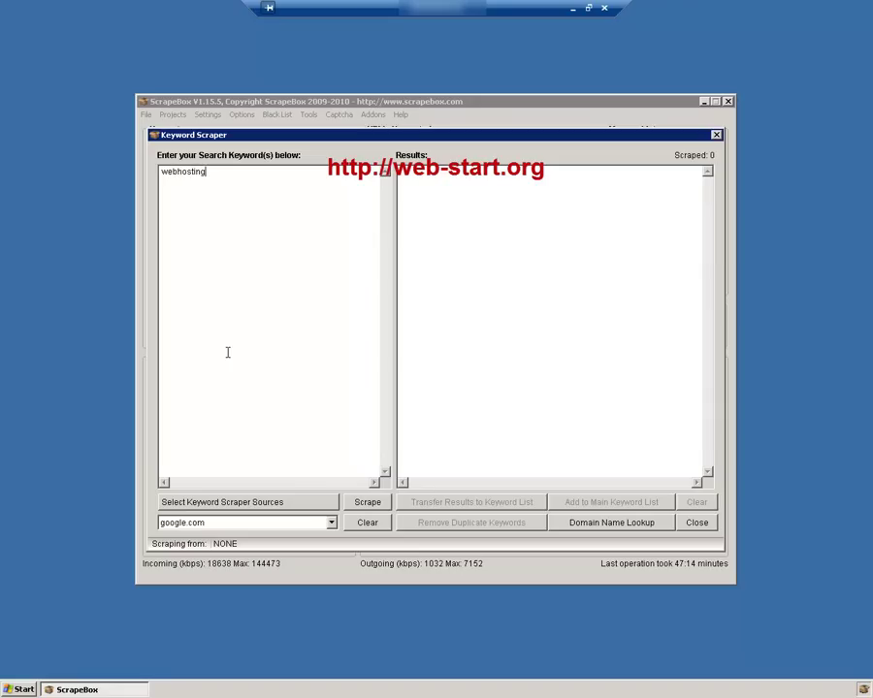
left_click(331, 522)
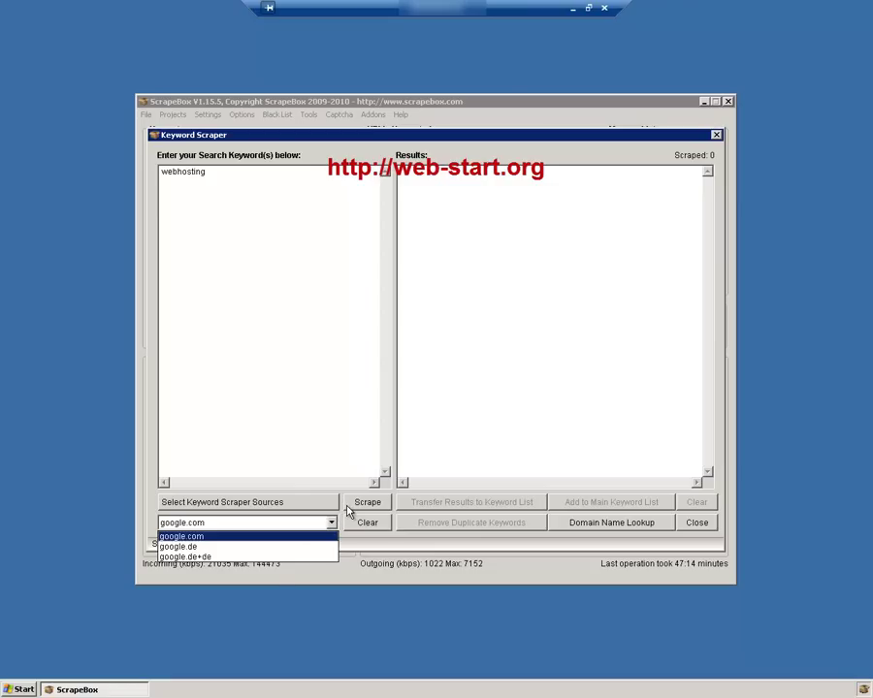
left_click(346, 506)
left_click(353, 507)
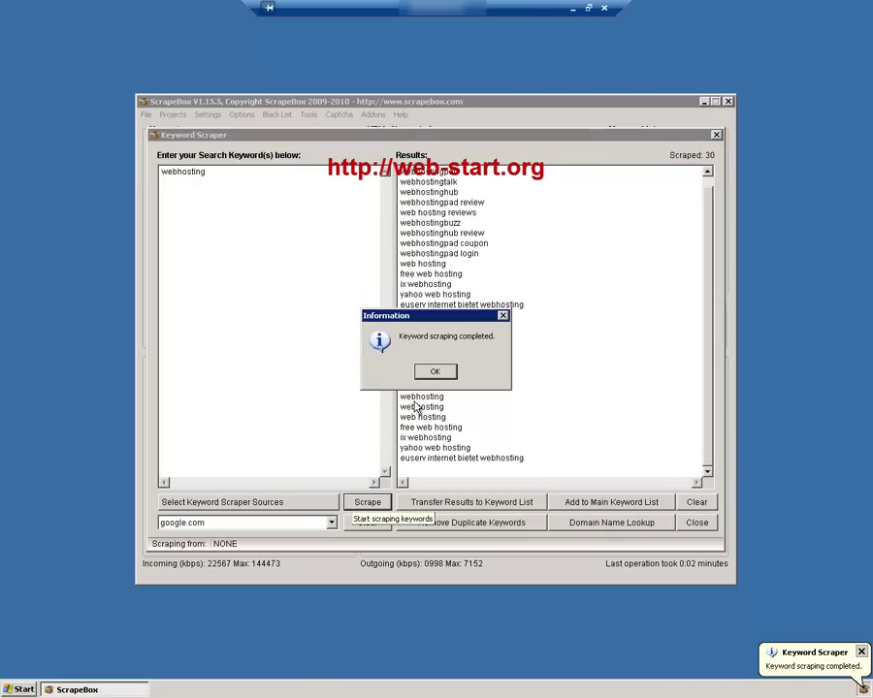
left_click(424, 372)
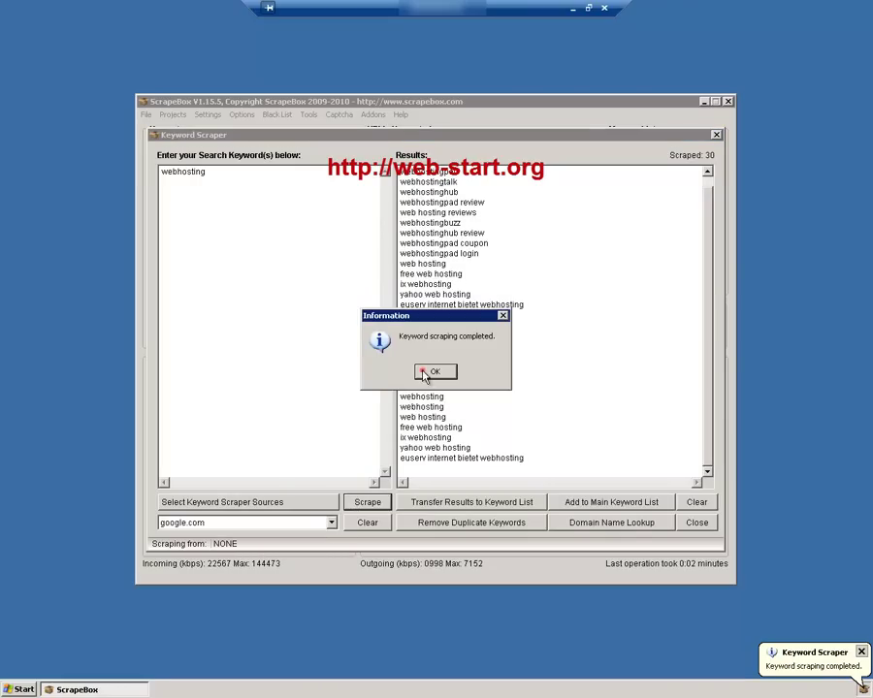
Transfer the scraped results to the search keyword list and run a fresh keyword scrape on them with the results cleared first
left_click(476, 510)
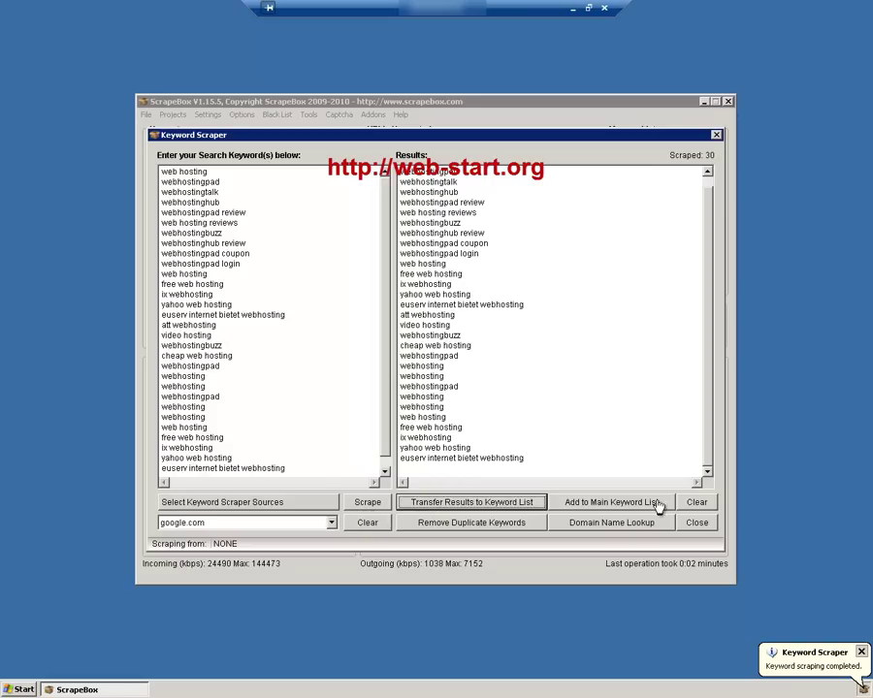
left_click(700, 503)
left_click(366, 502)
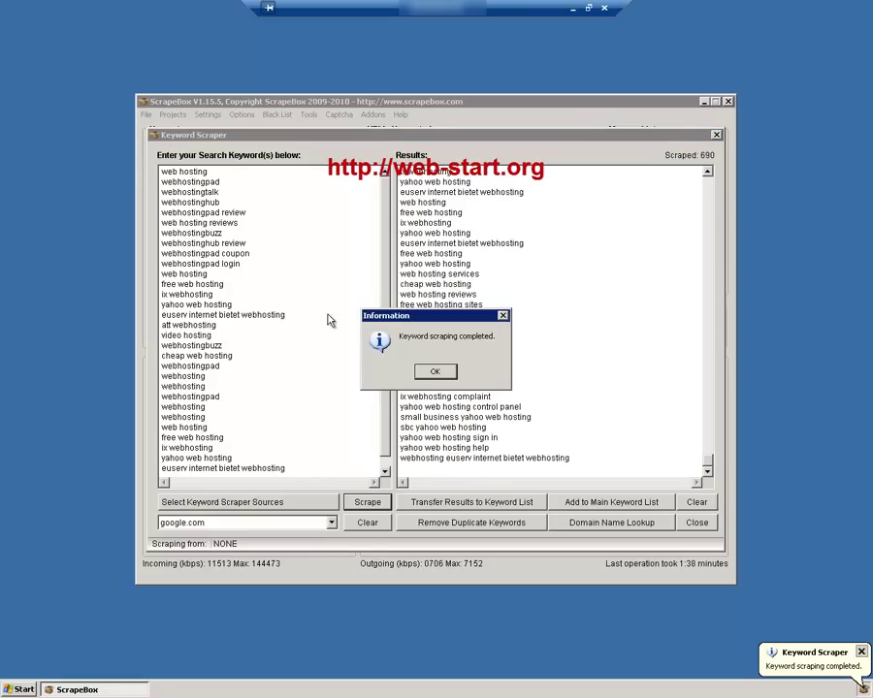
left_click(436, 375)
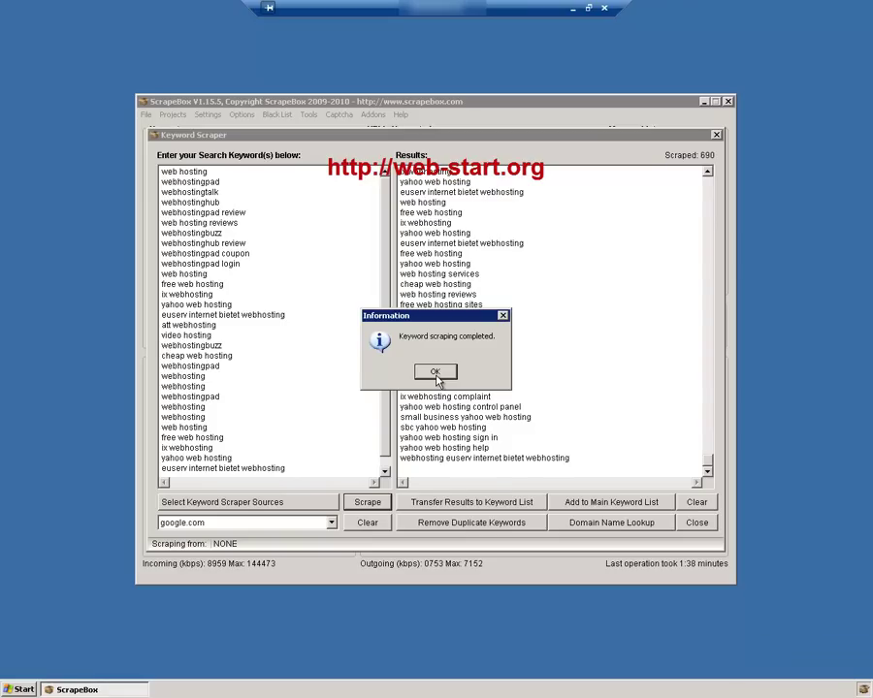
left_click(435, 374)
left_click(435, 375)
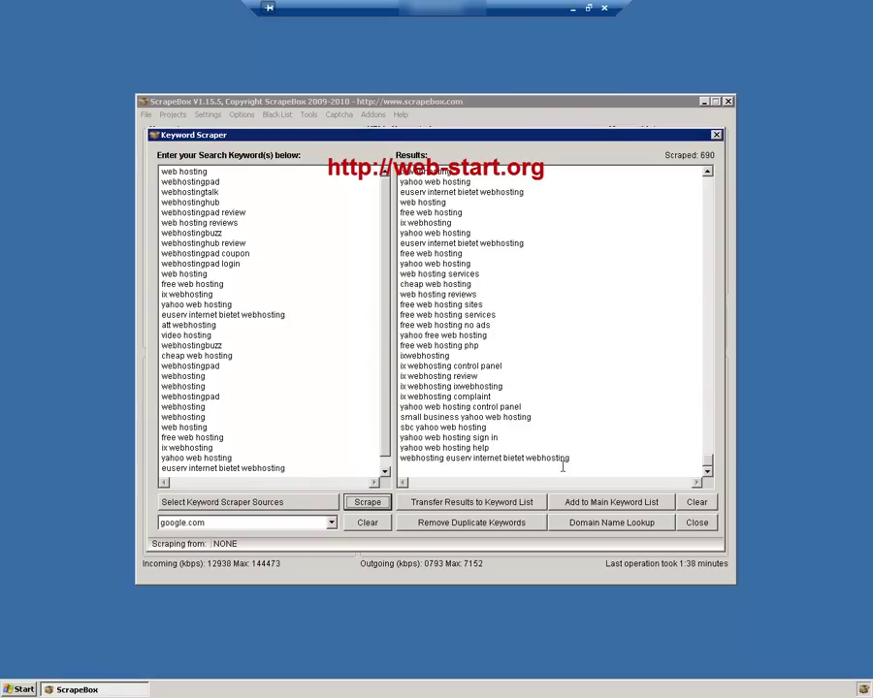
Transfer the second scrape's results to the search keyword list and remove duplicate keywords from the results
left_click(488, 503)
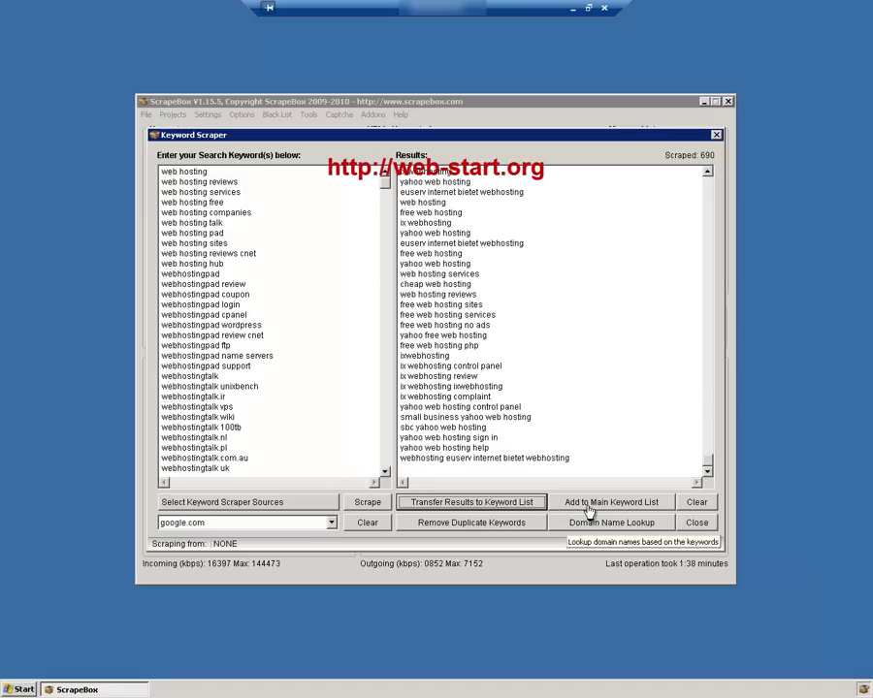
left_click(509, 524)
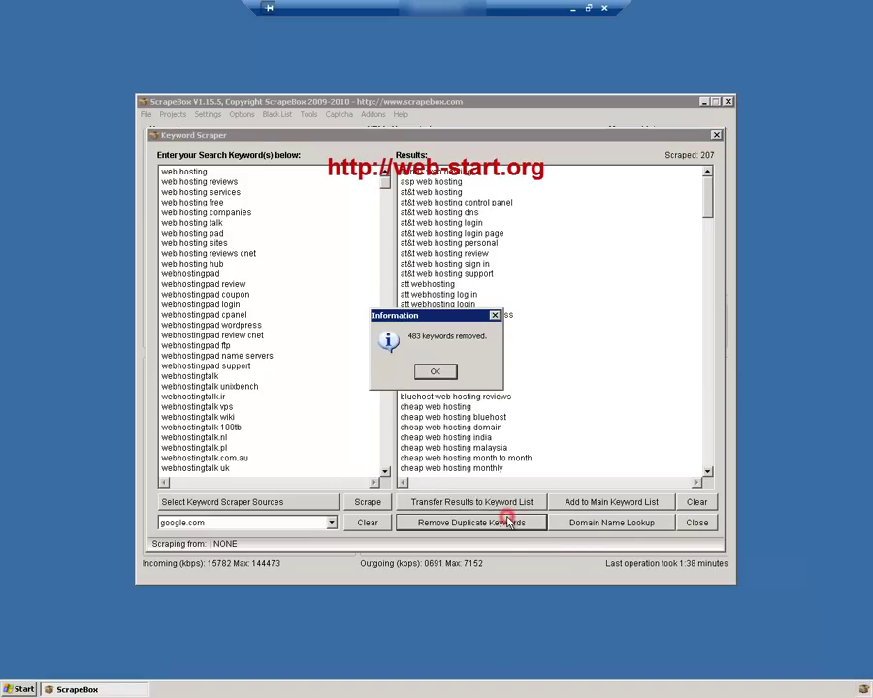
left_click(438, 373)
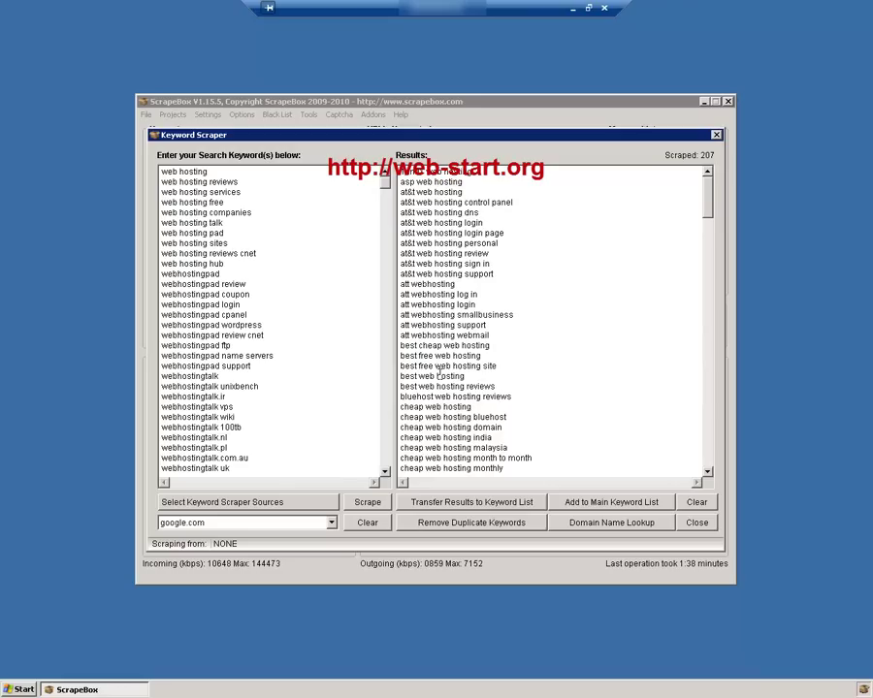
Add the scraped keyword results to the main keyword list
left_click(598, 505)
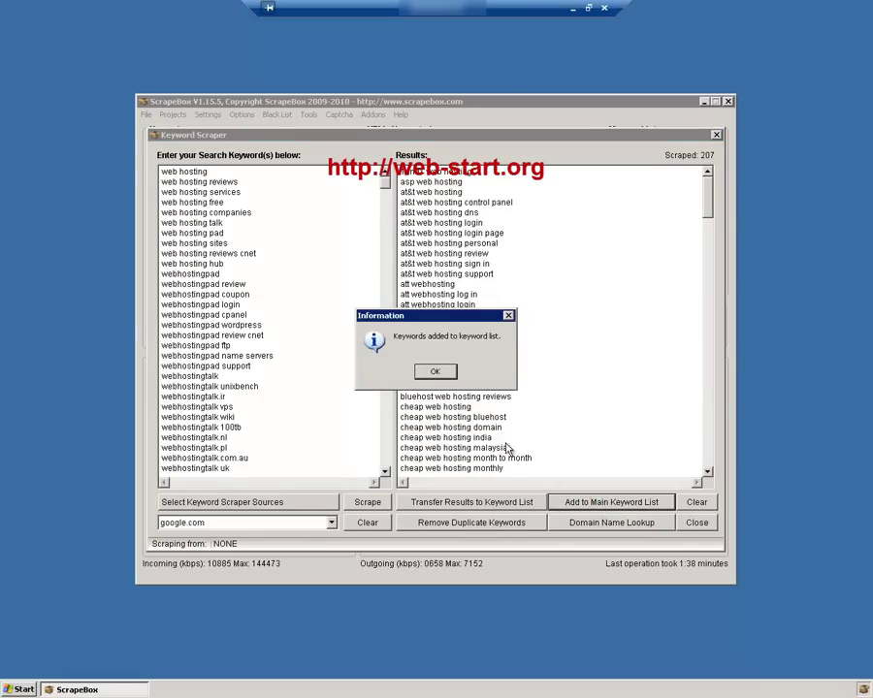
left_click(435, 375)
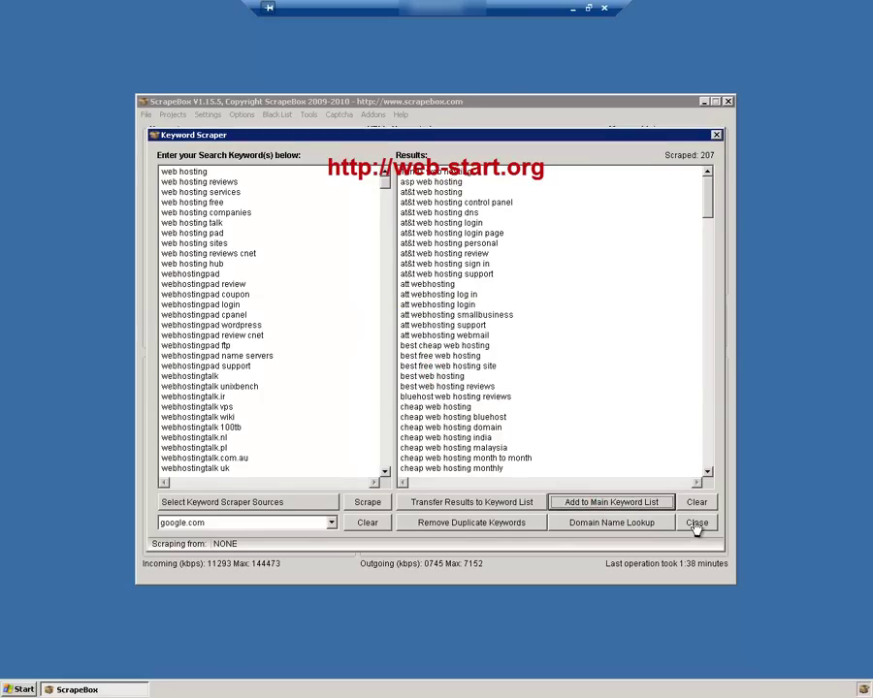
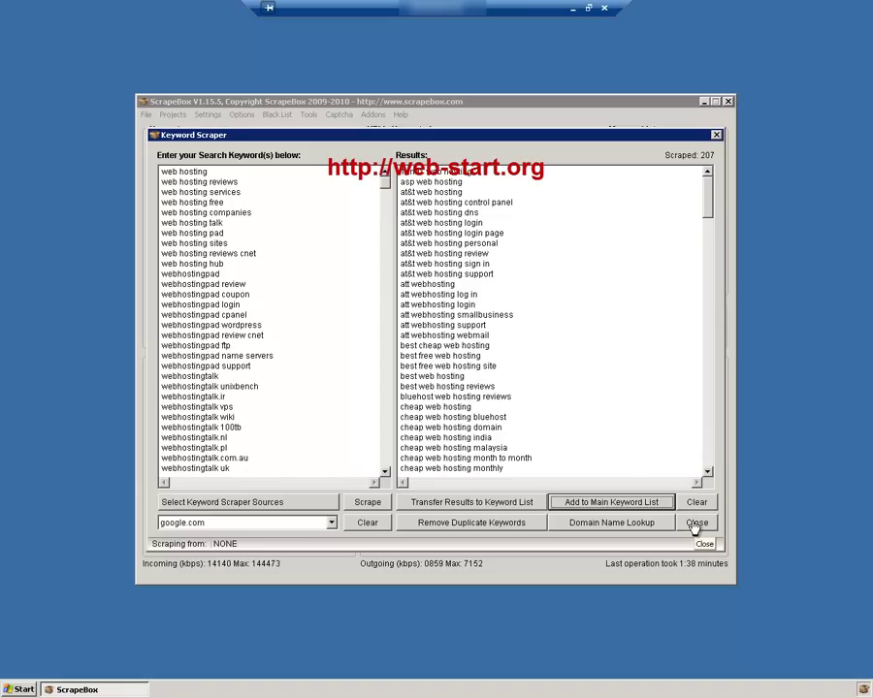
Copy all the scraped keywords from the Keyword Scraper results and close the scraper
right_click(464, 265)
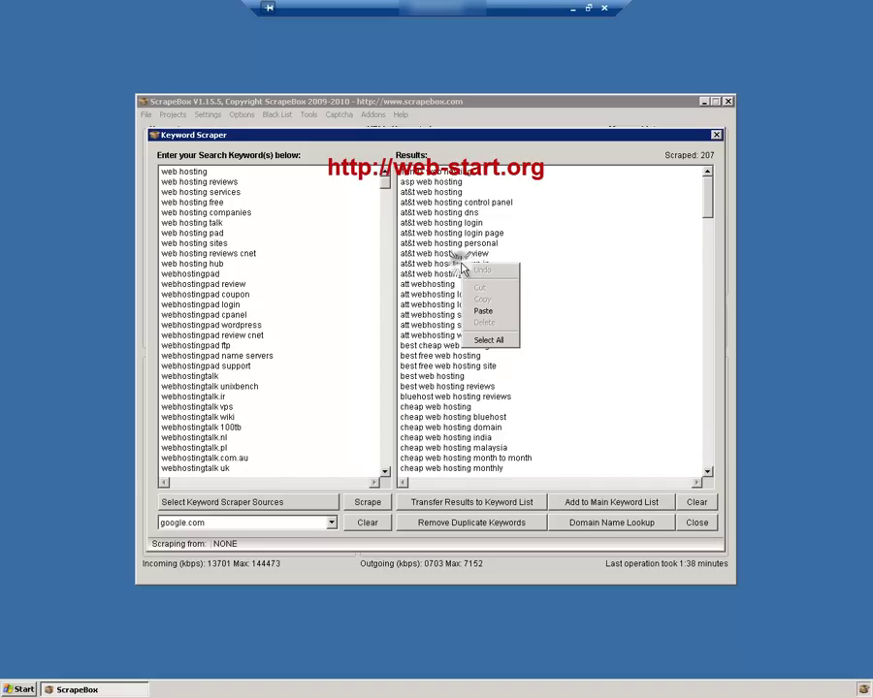
left_click(491, 339)
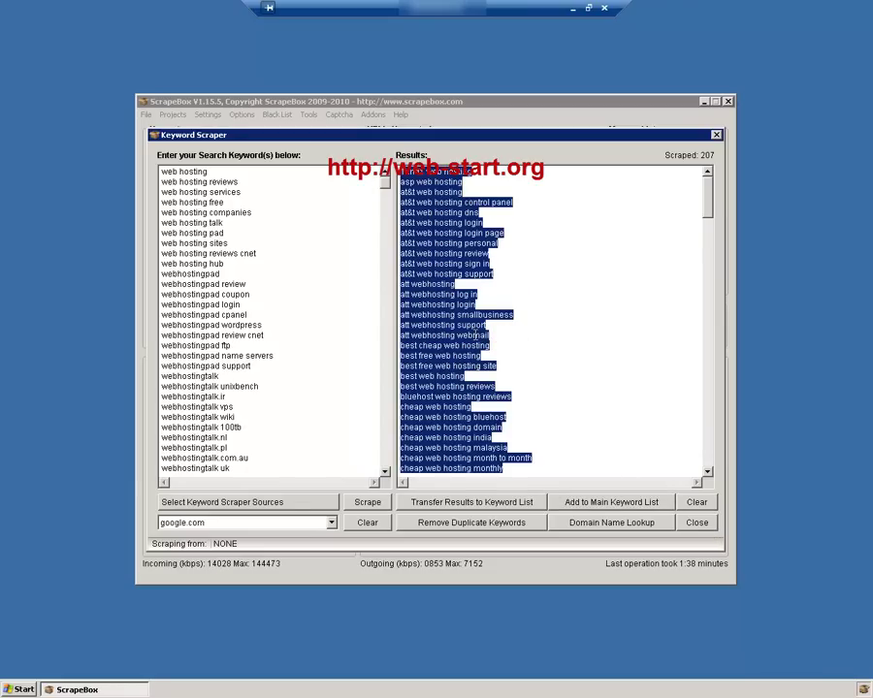
right_click(482, 333)
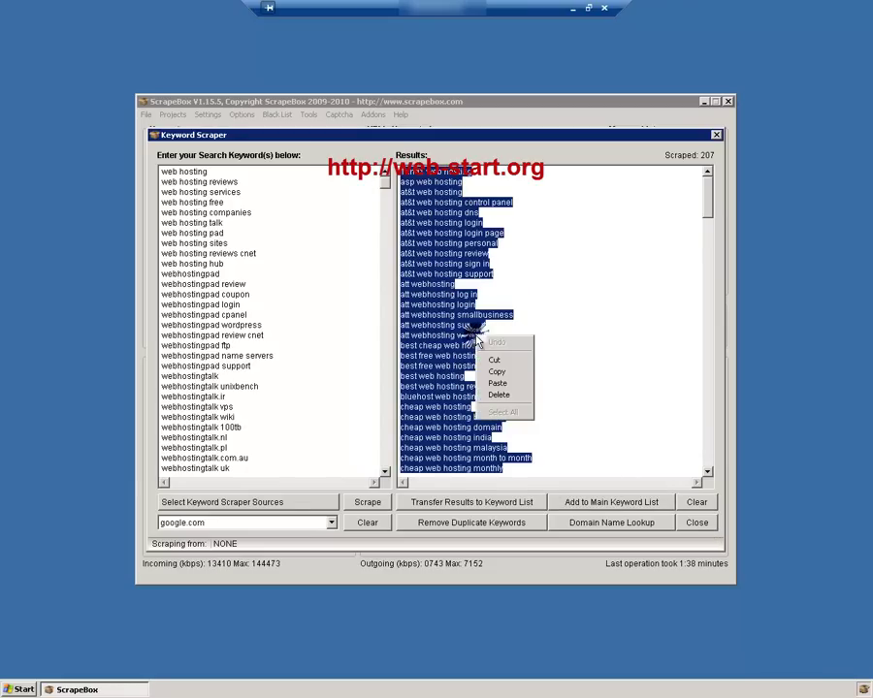
left_click(510, 370)
left_click(695, 523)
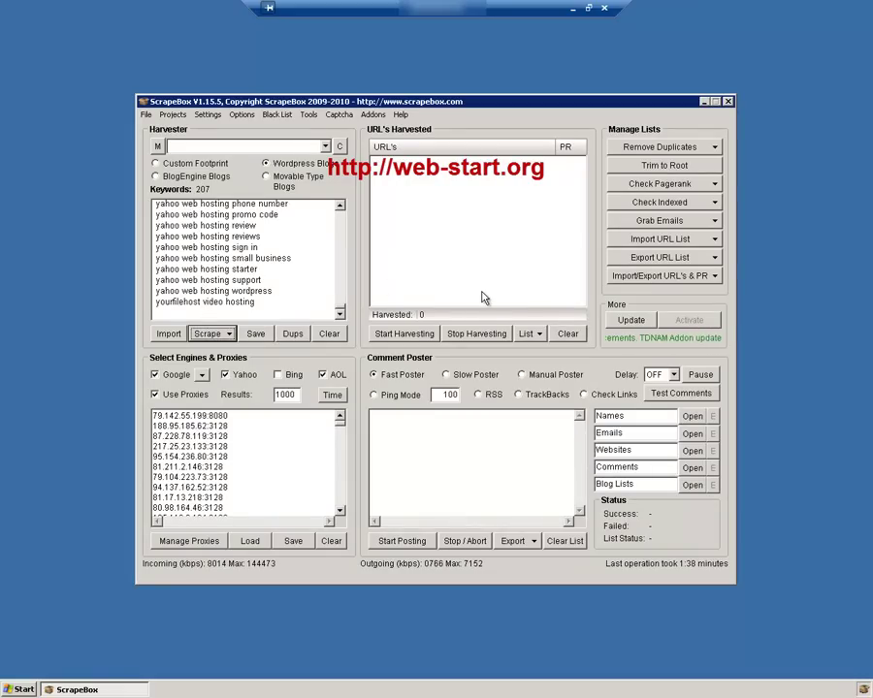
Switch to the VPS launcher's File Browser and create a text document named kwordslist1 in Z:\, placed beside proxilist1
left_click(705, 104)
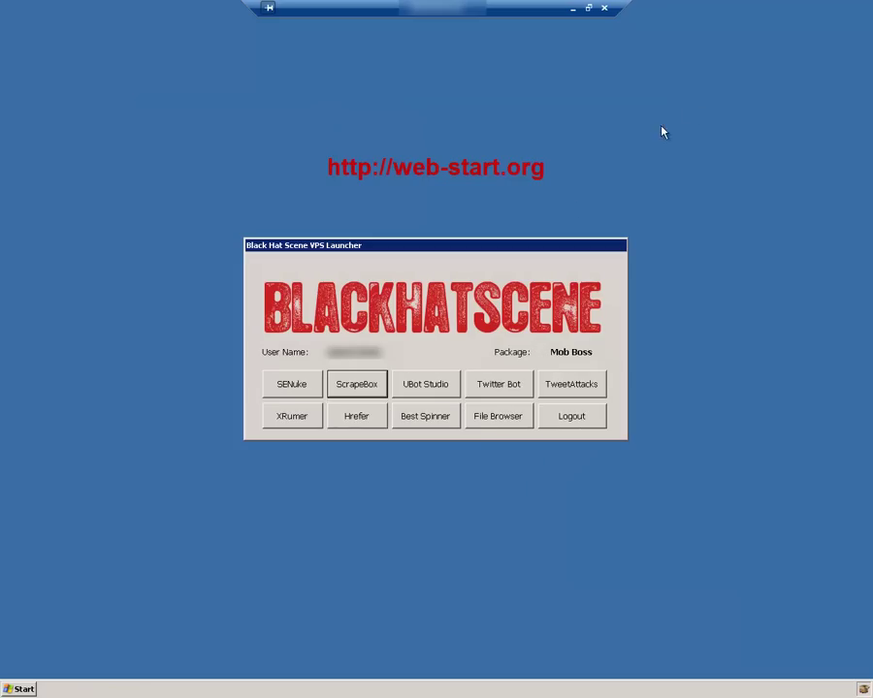
left_click(498, 420)
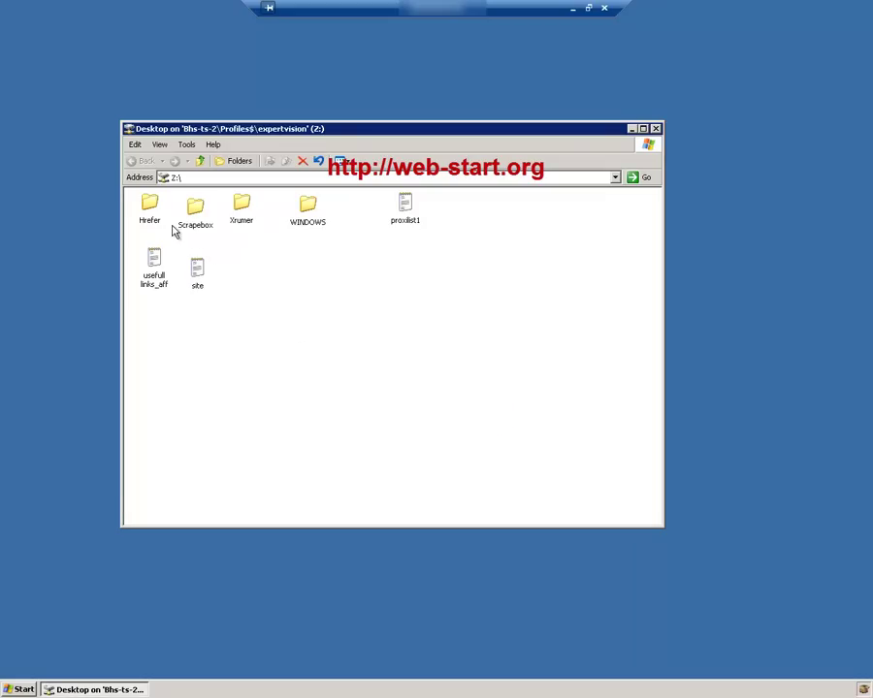
right_click(248, 290)
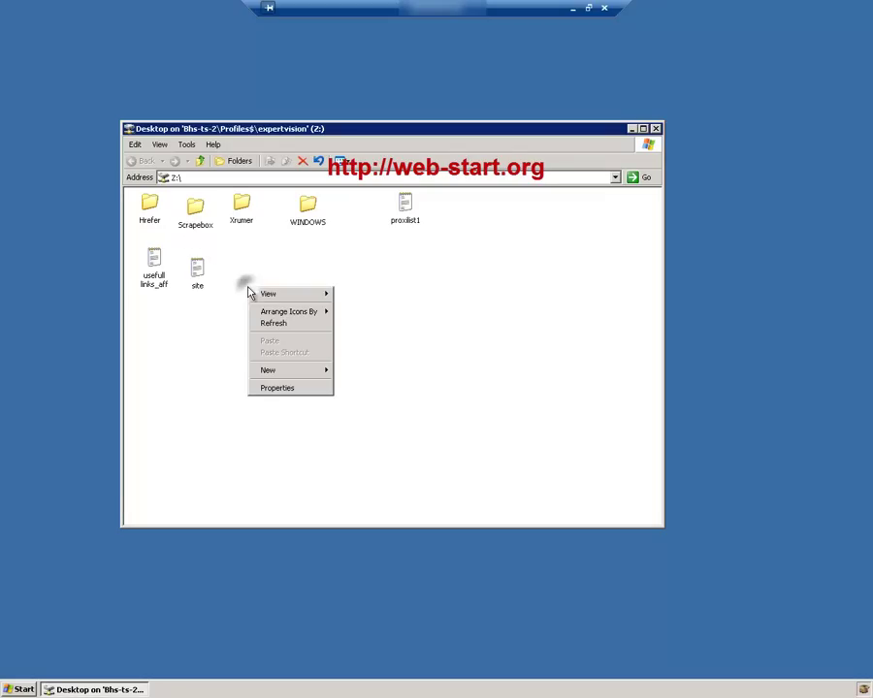
mouse_move(319, 374)
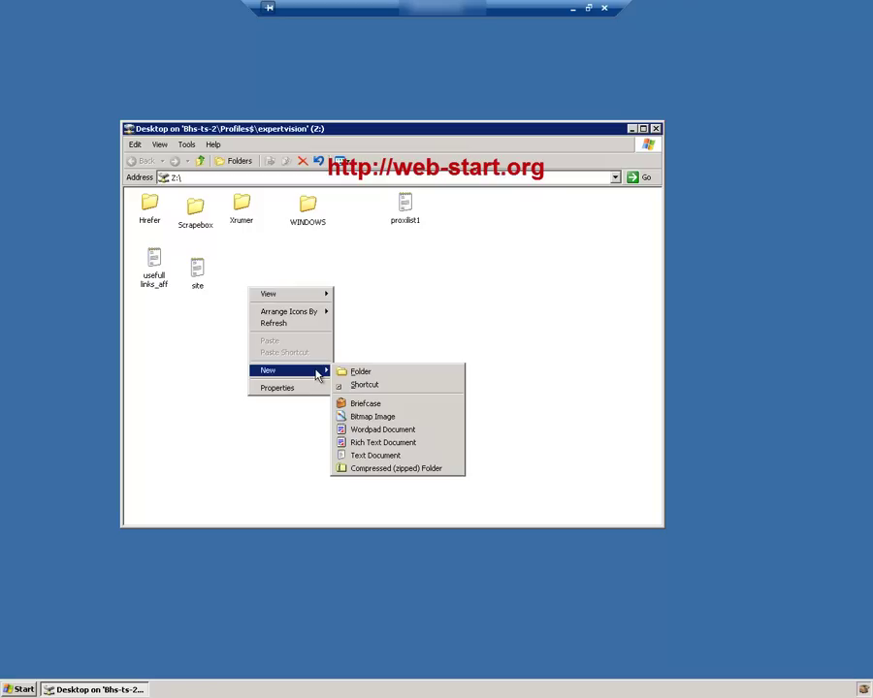
left_click(377, 456)
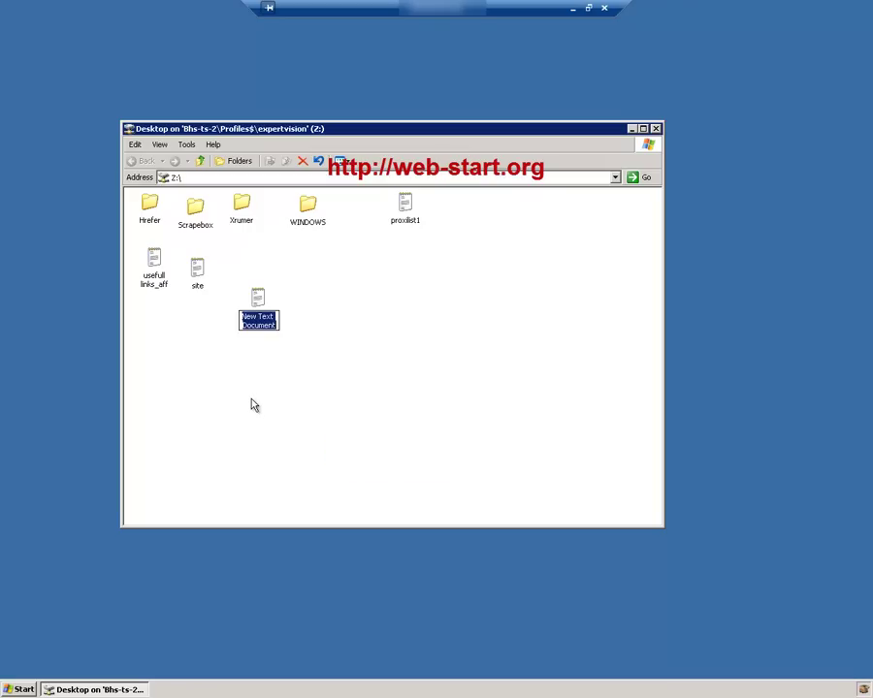
type("kwords")
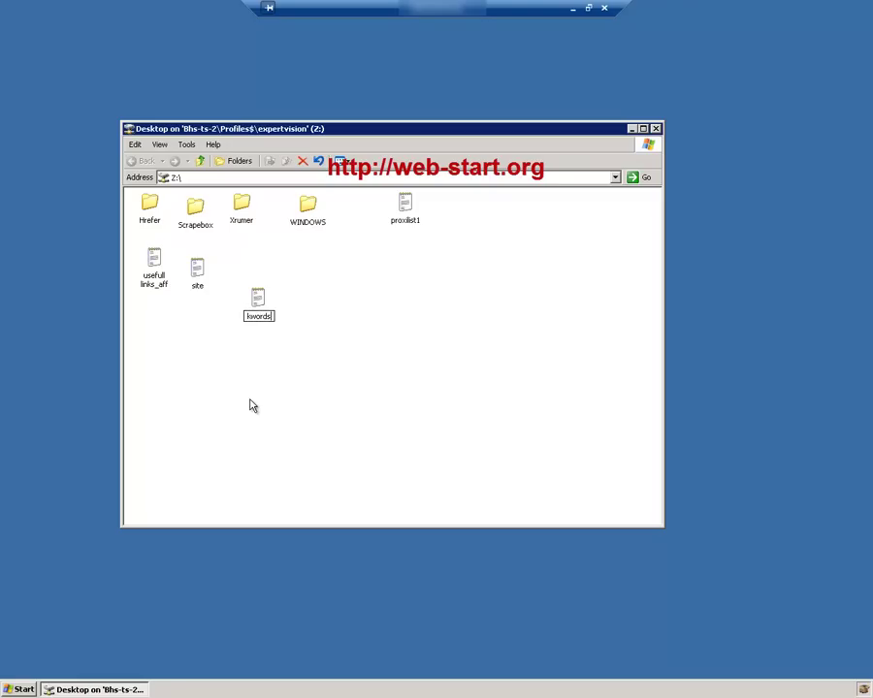
type("list1")
left_click(296, 342)
Paste the copied keywords into kwordslist1, save the file and close it
double_click(465, 211)
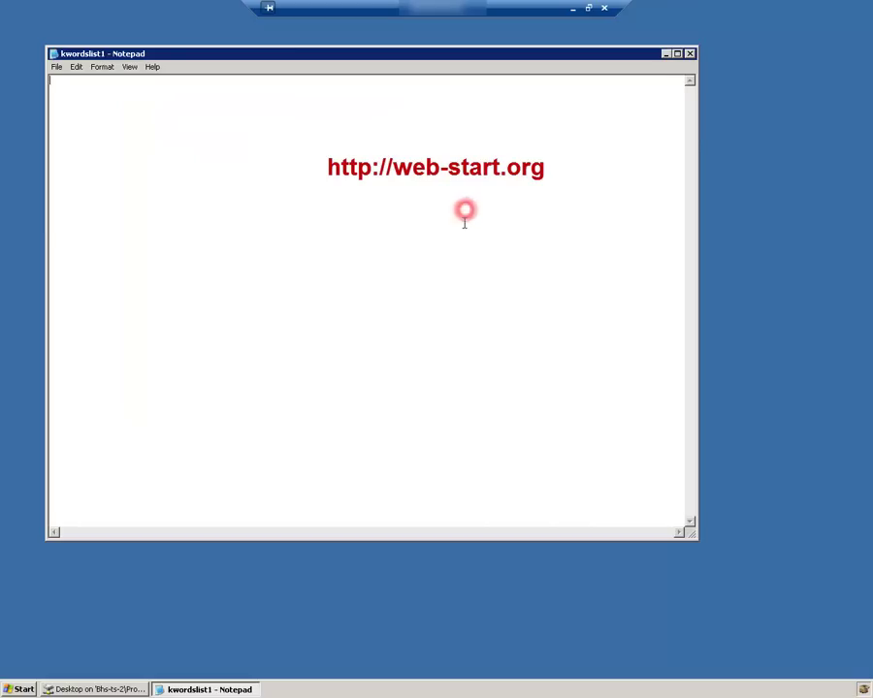
right_click(401, 218)
left_click(436, 264)
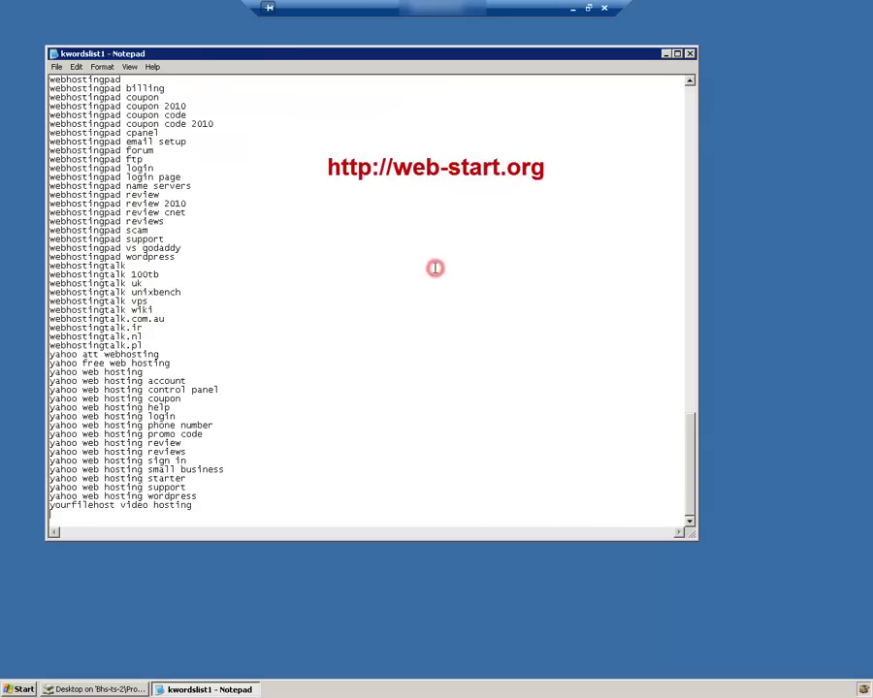
left_click_drag(691, 449, 689, 103)
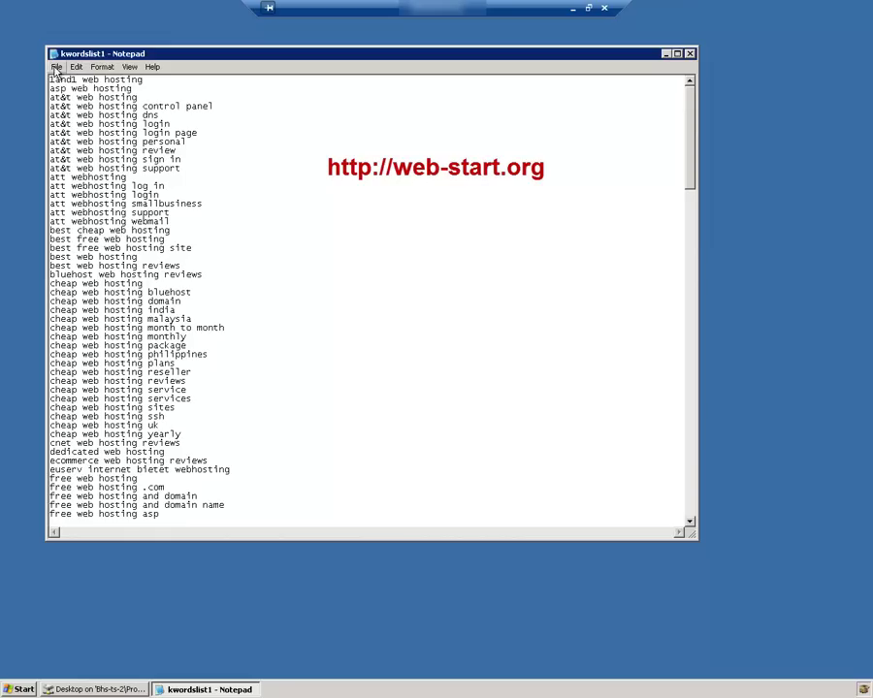
left_click(56, 68)
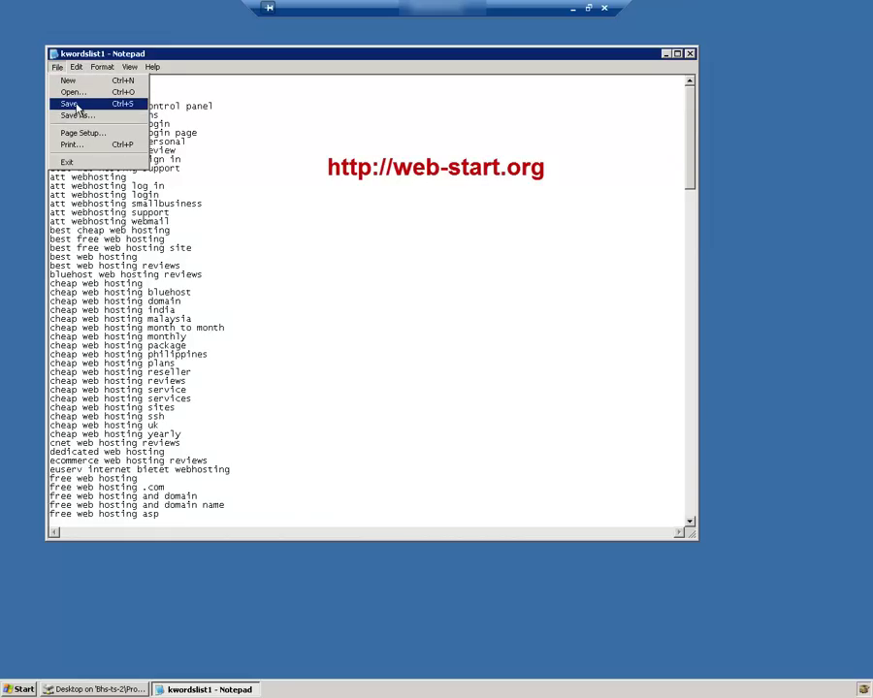
left_click(77, 105)
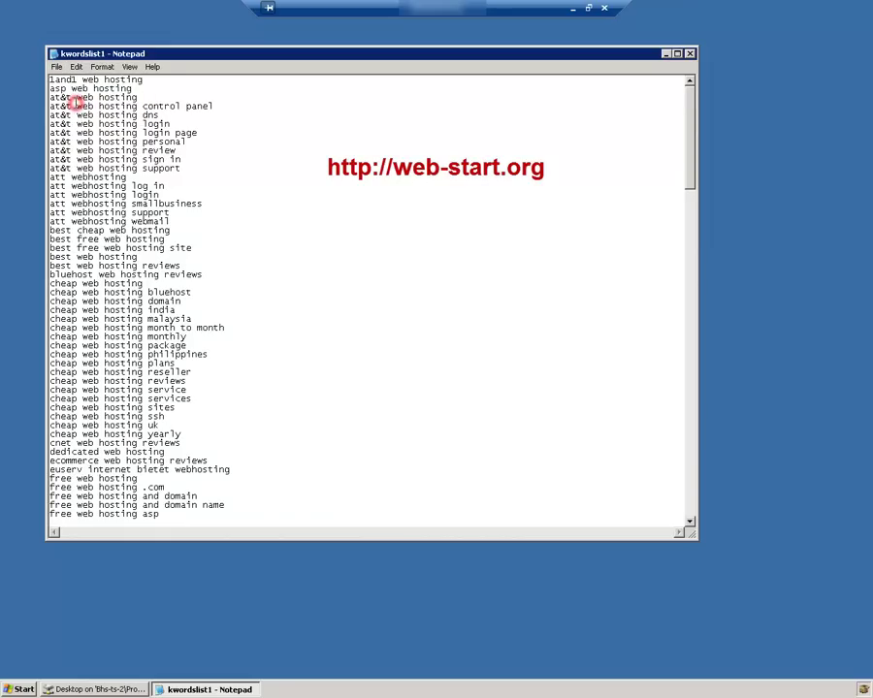
left_click(690, 56)
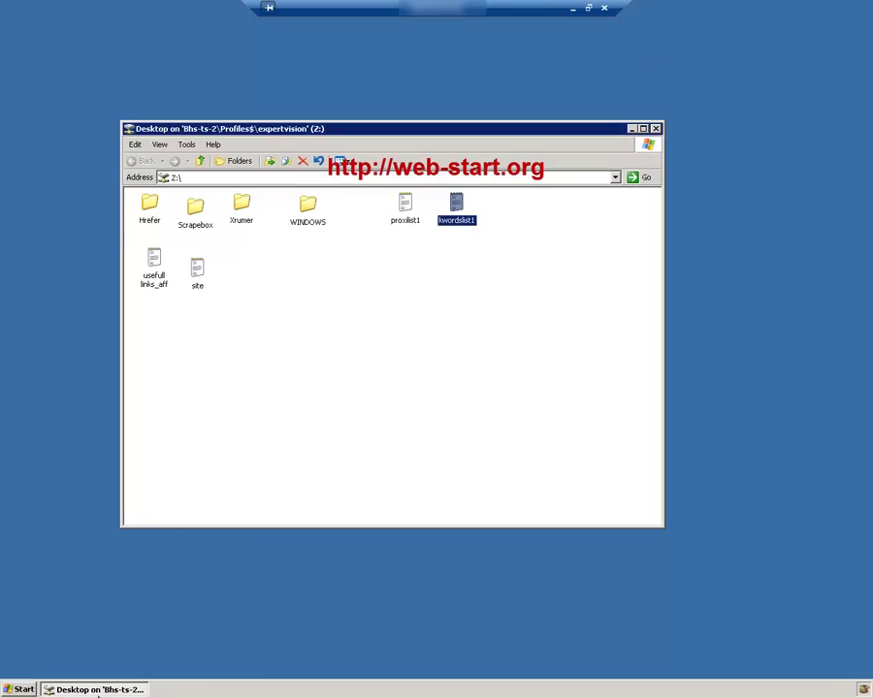
Close ScrapeBox and the Z:\ file browser window to return to the VPS launcher
left_click(863, 690)
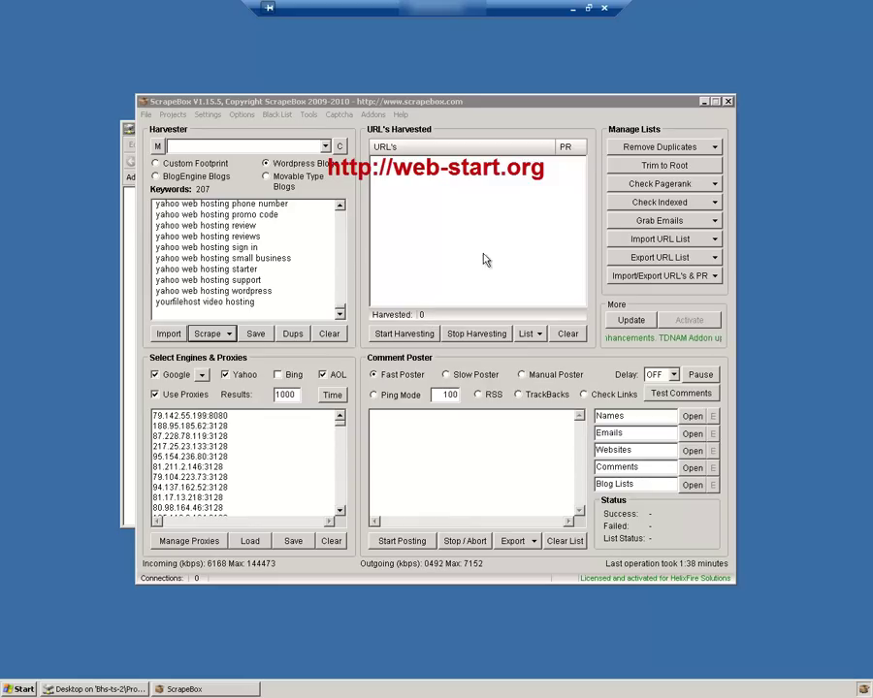
left_click(729, 103)
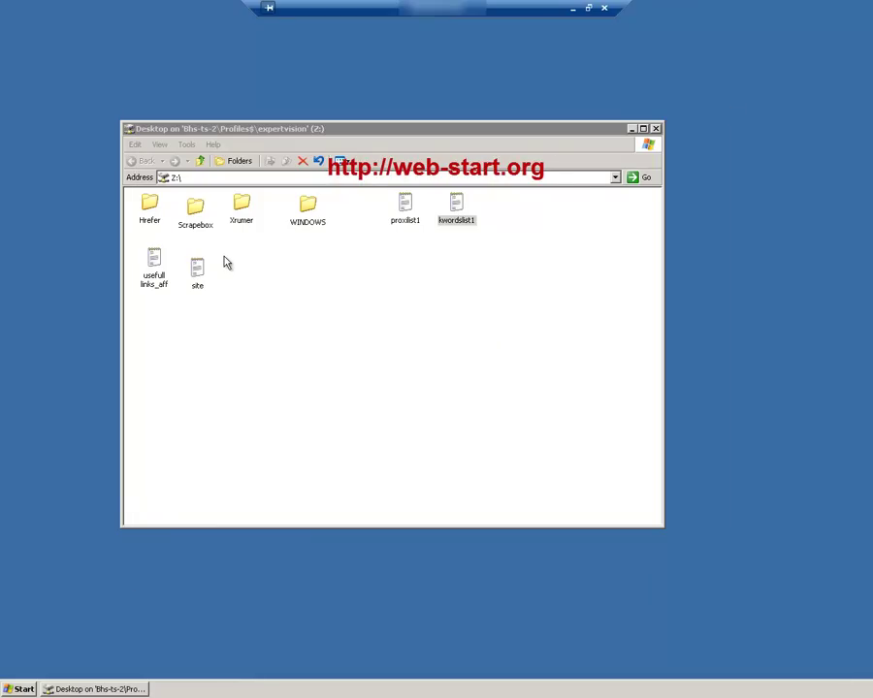
left_click(655, 128)
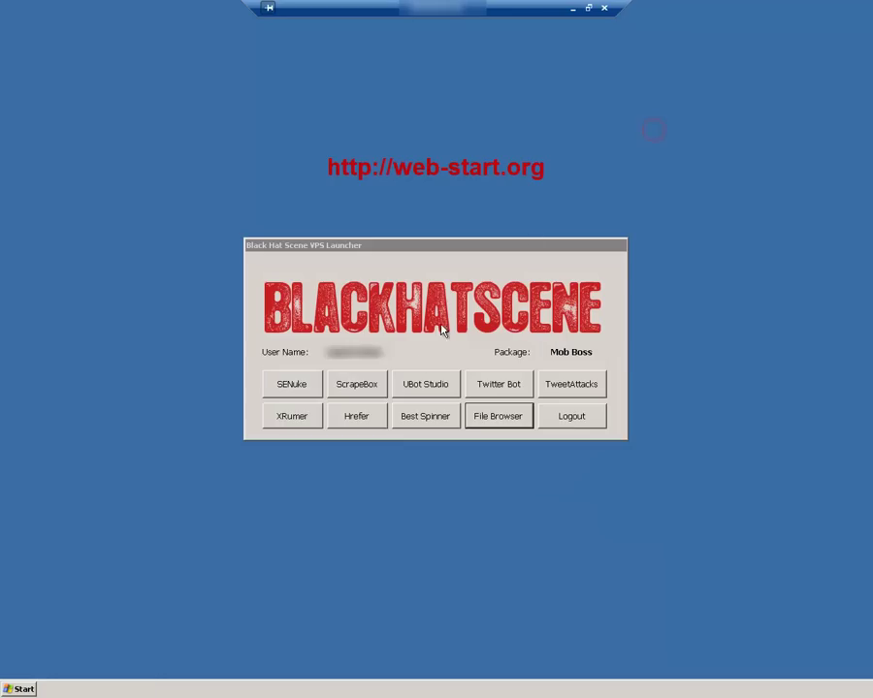
Sync the Hrefer folders to Z:\ from the launcher and open the Hrefer folder in the File Browser
left_click(335, 417)
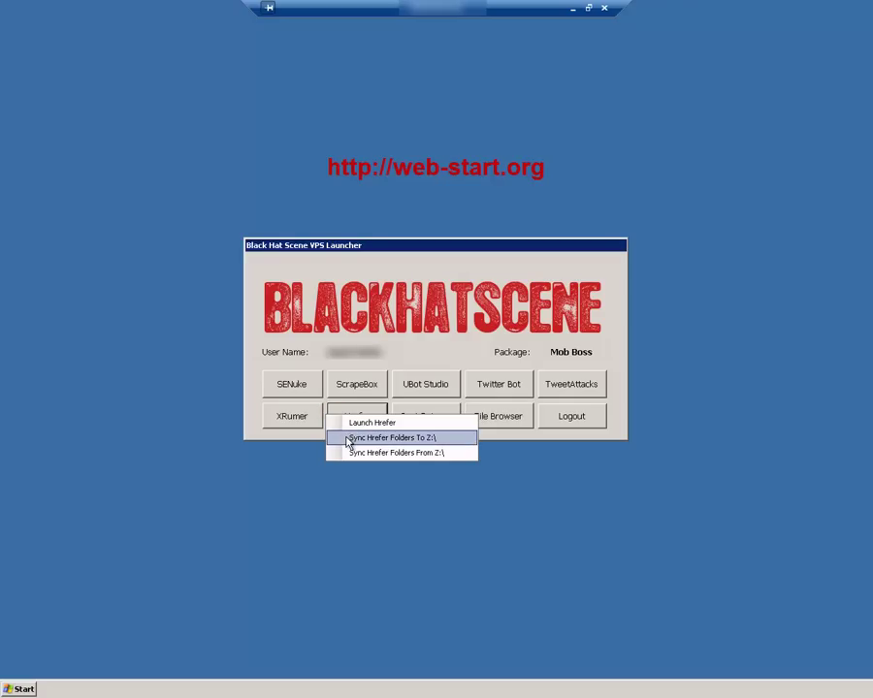
left_click(348, 438)
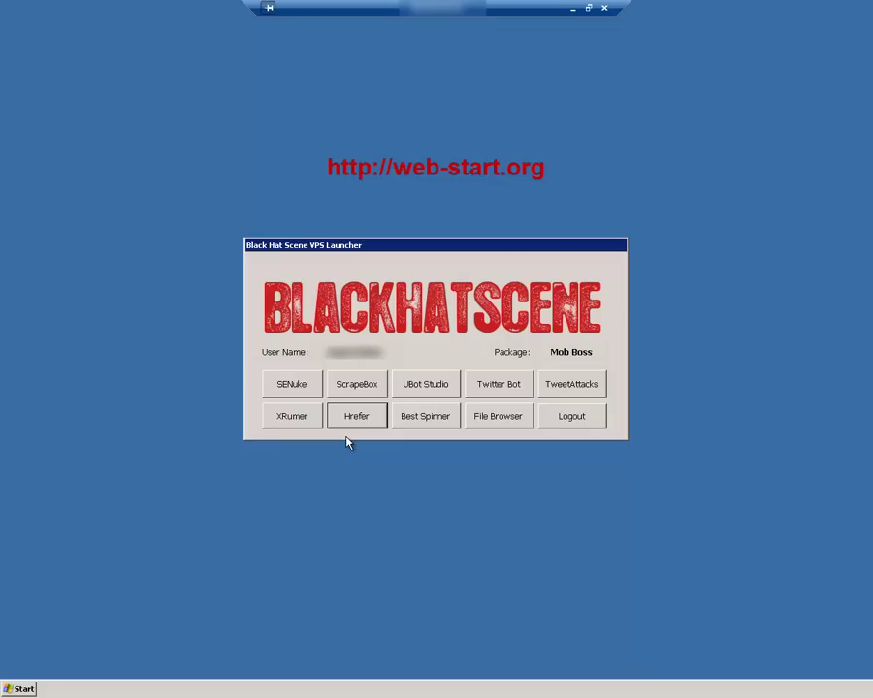
left_click(501, 421)
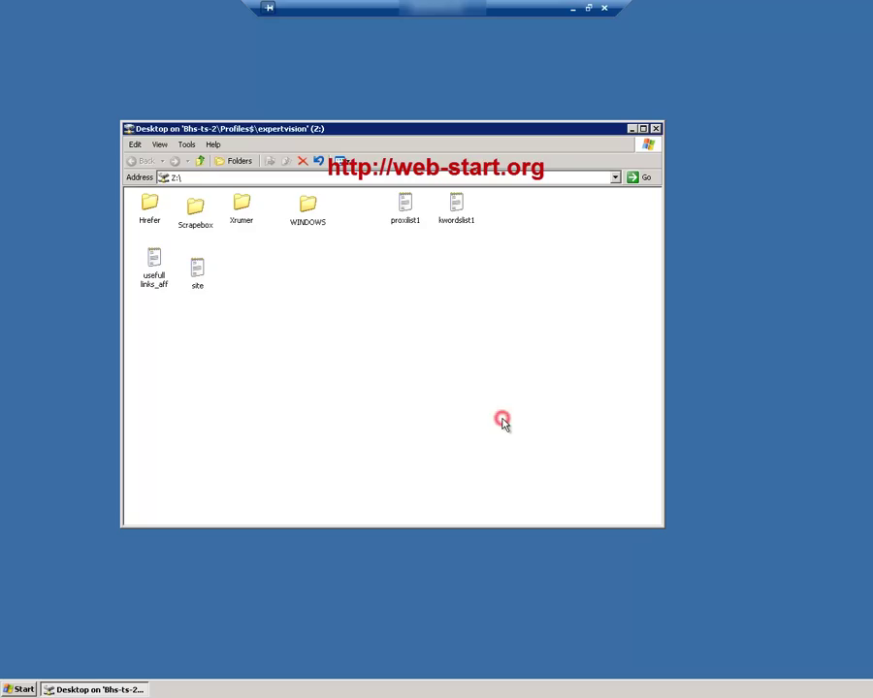
double_click(147, 215)
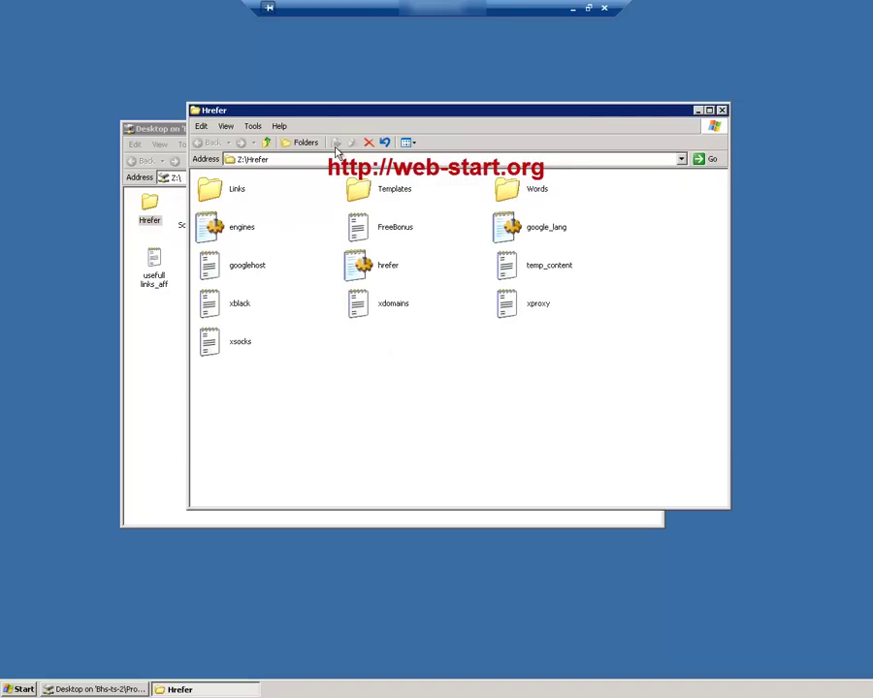
left_click_drag(345, 109, 559, 197)
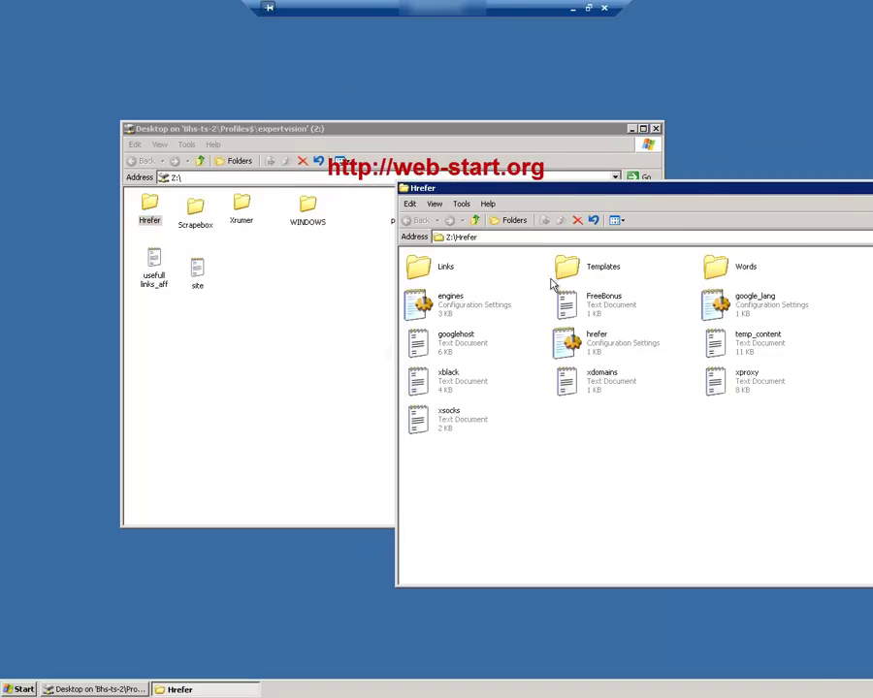
Open the xproxy text file in the Hrefer folder and delete all its existing proxies
double_click(737, 381)
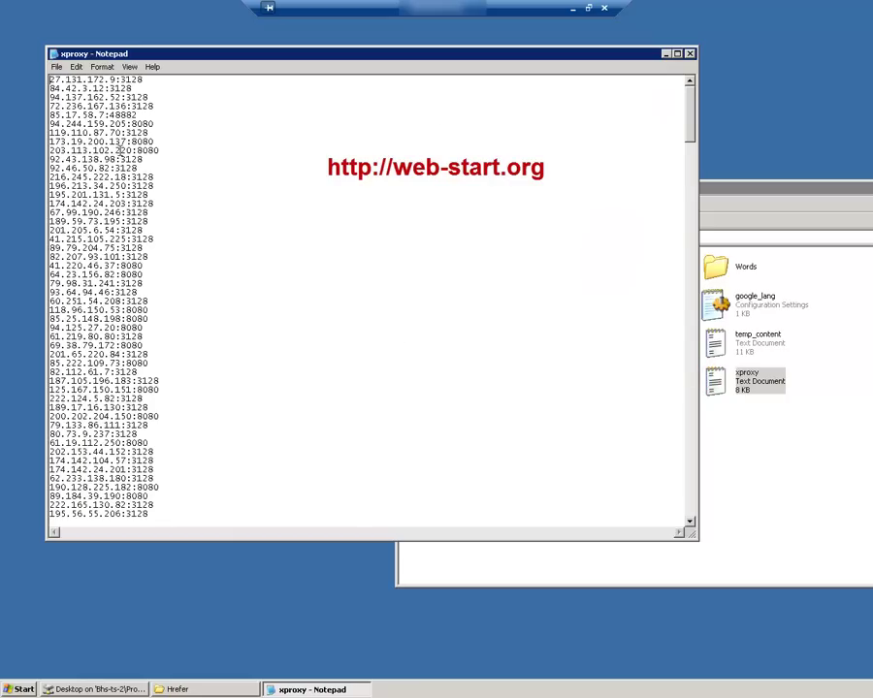
right_click(119, 150)
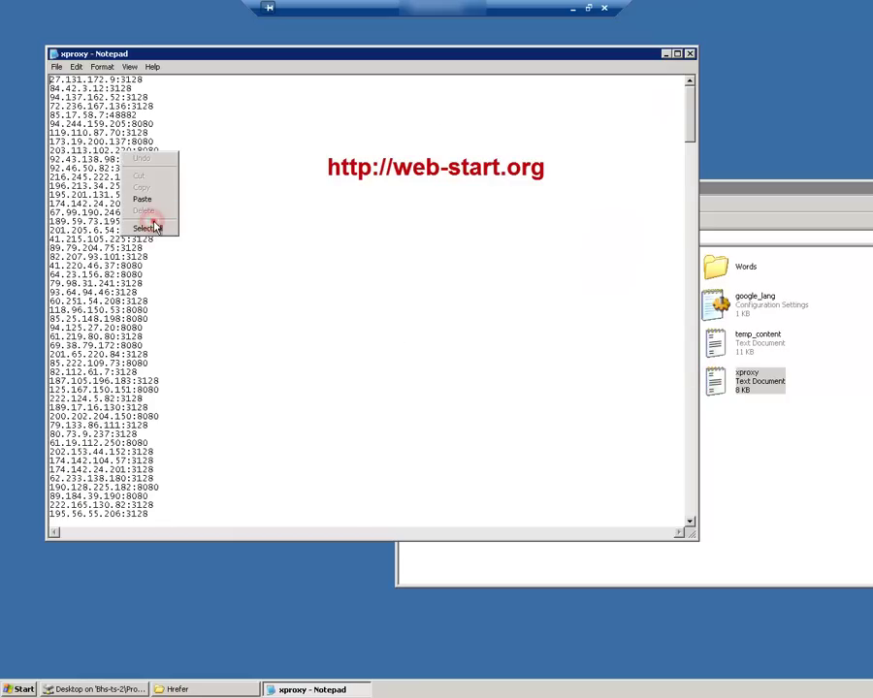
left_click(155, 228)
key("Delete")
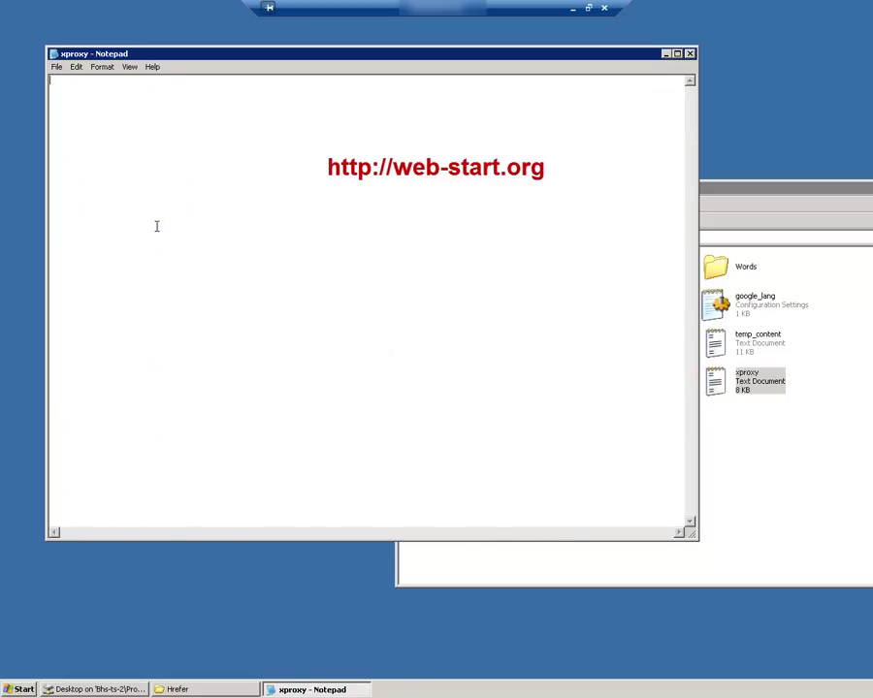
Arrange the windows to reach proxilist1 in Z:\, copy its entire proxy list and close that file
left_click_drag(567, 58, 585, 103)
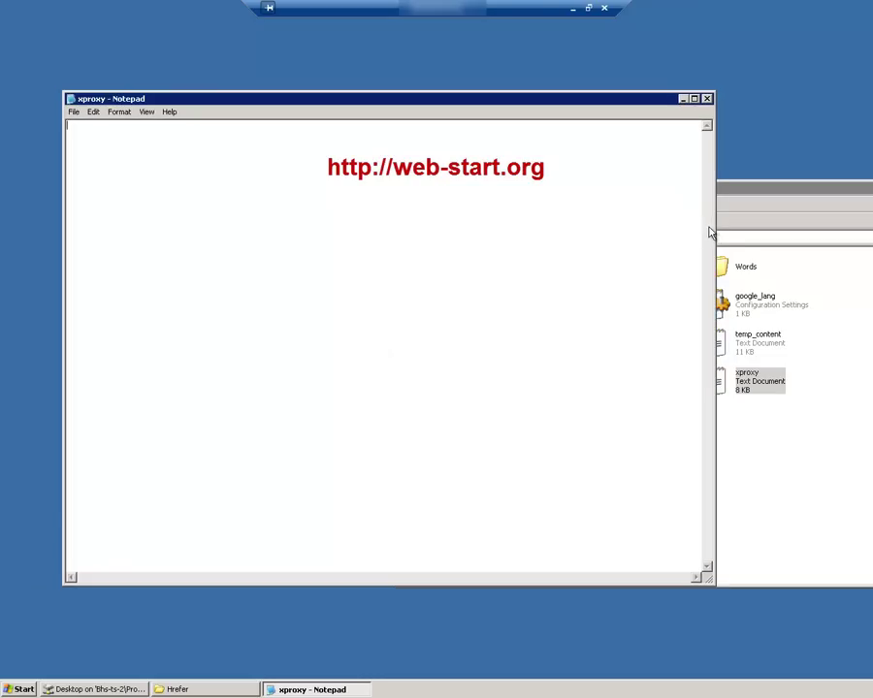
left_click_drag(714, 233, 393, 247)
left_click_drag(589, 136, 791, 137)
double_click(609, 210)
right_click(80, 111)
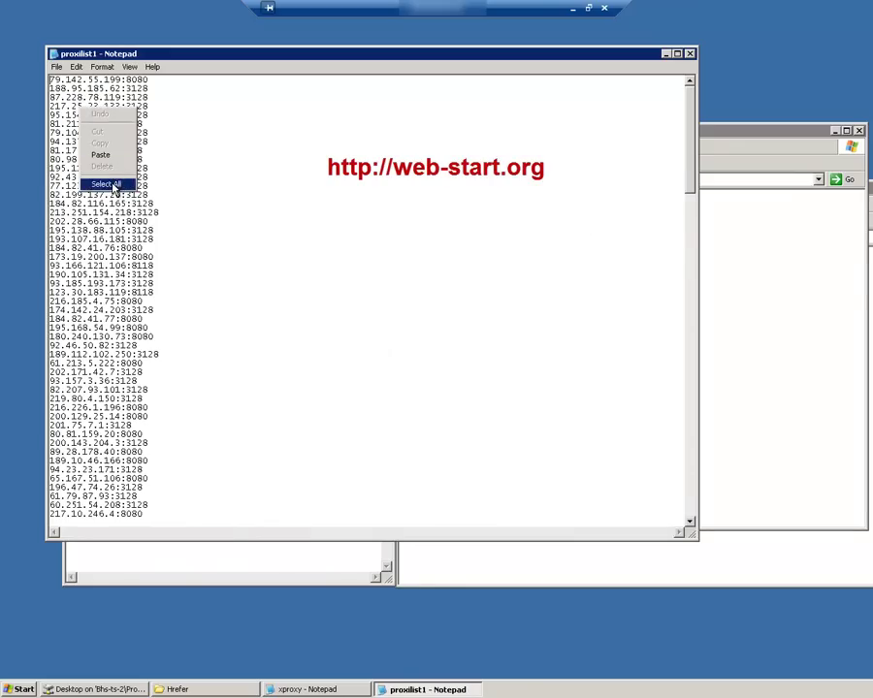
left_click(113, 186)
right_click(111, 182)
left_click(143, 219)
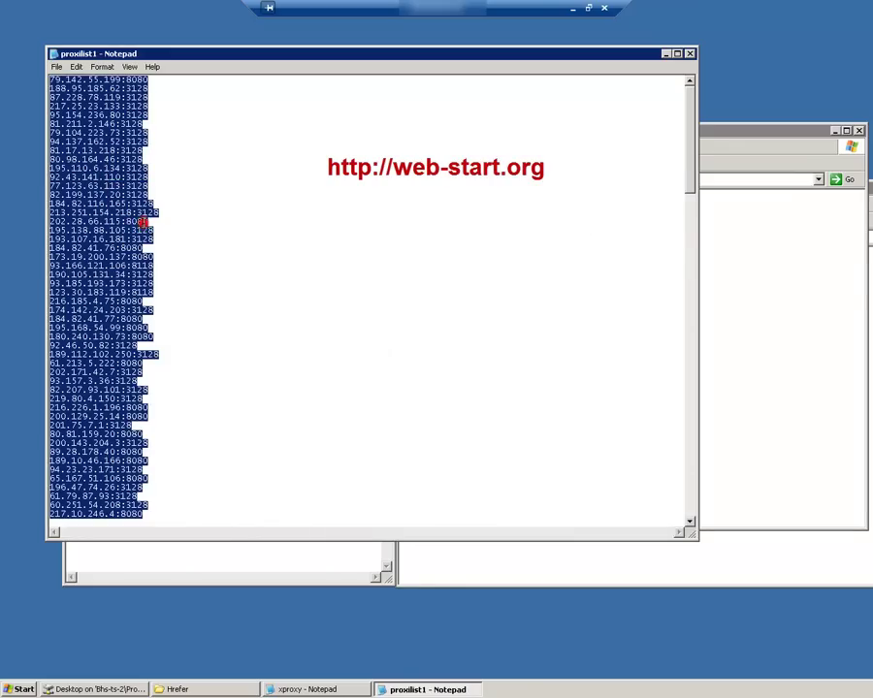
left_click(689, 53)
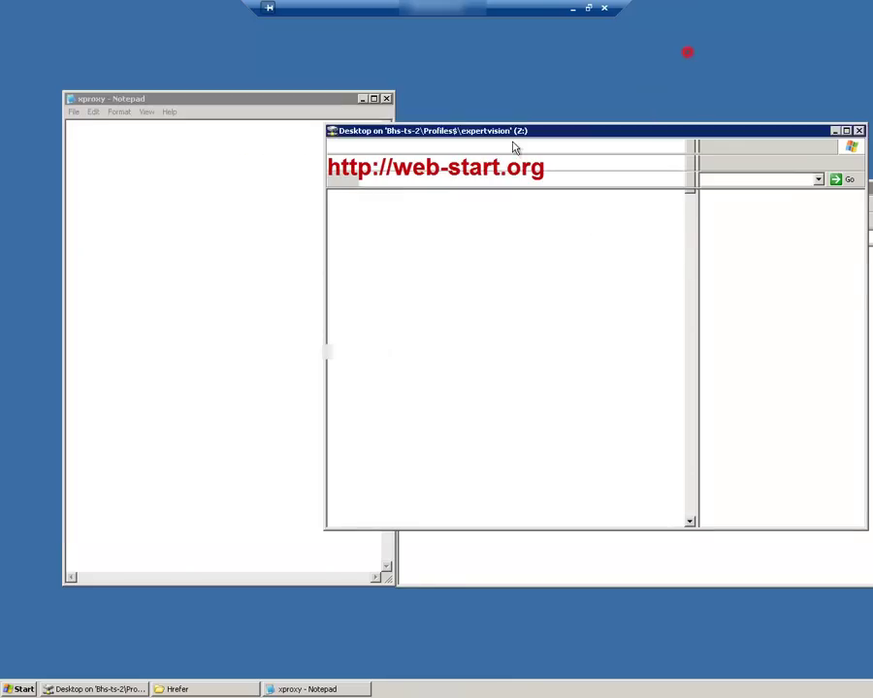
Paste the copied proxies into xproxy, remove the trailing blank line, save the file and close it
right_click(203, 308)
left_click(224, 351)
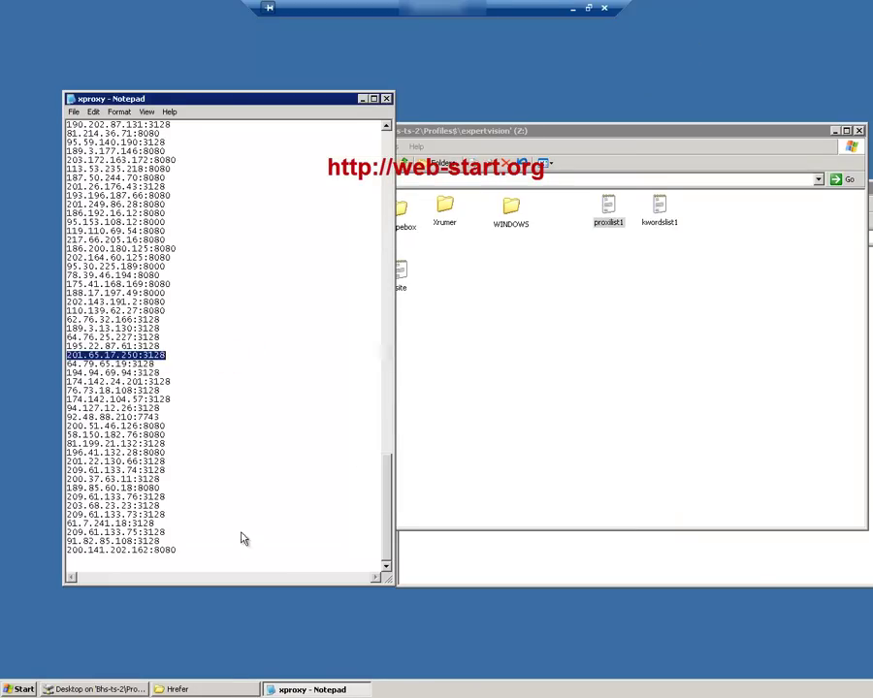
left_click(132, 562)
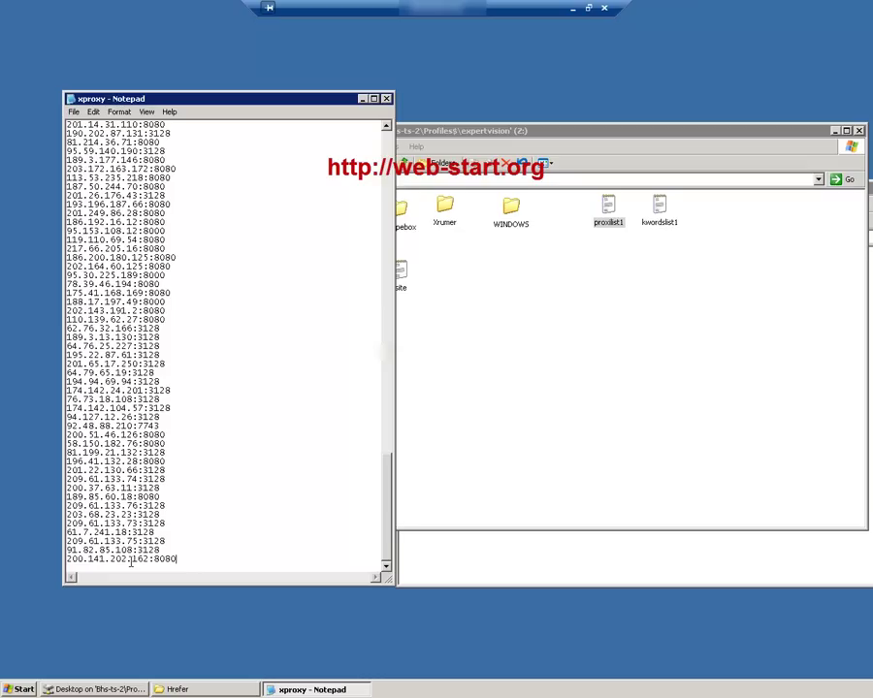
left_click(74, 112)
left_click(85, 149)
left_click(386, 99)
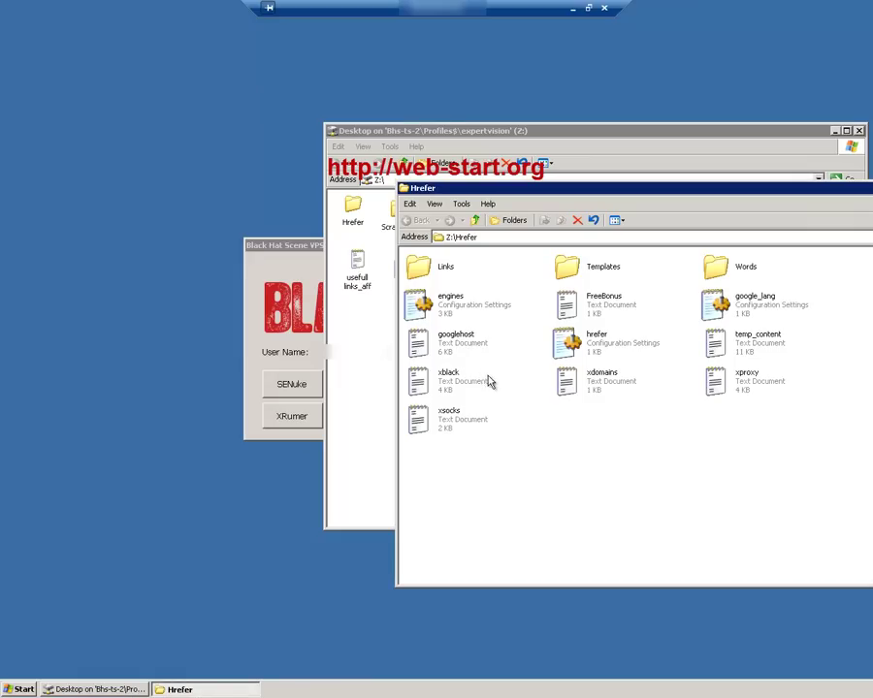
Create a new text document named webhosting_words in the Words folder of Hrefer
double_click(728, 271)
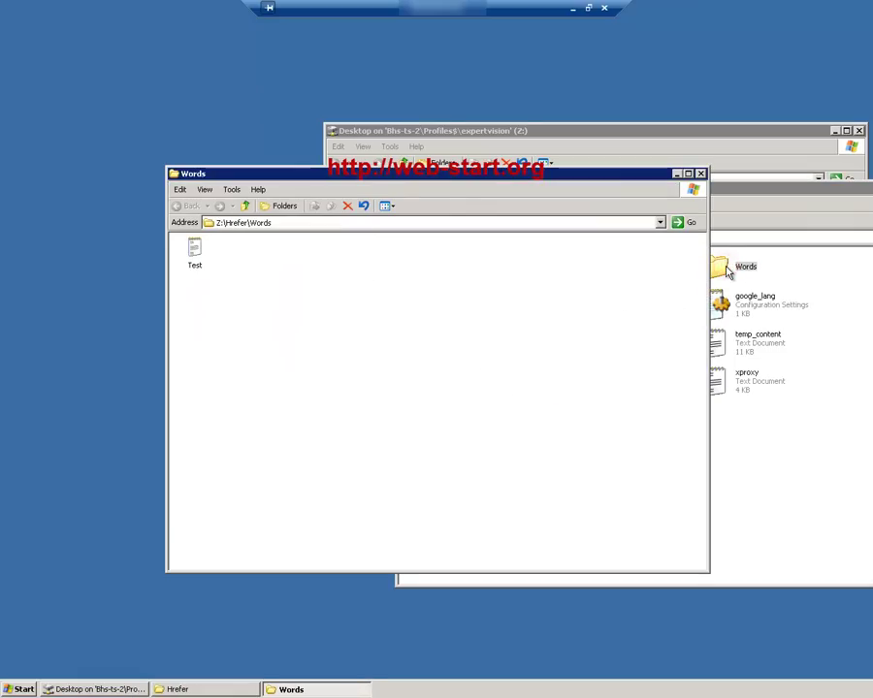
right_click(270, 273)
mouse_move(325, 366)
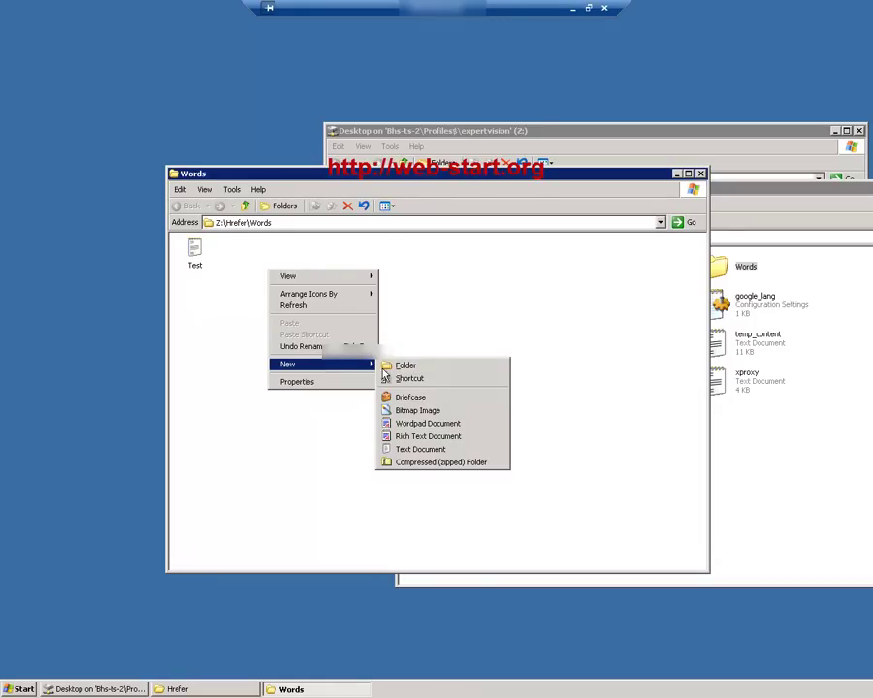
left_click(417, 451)
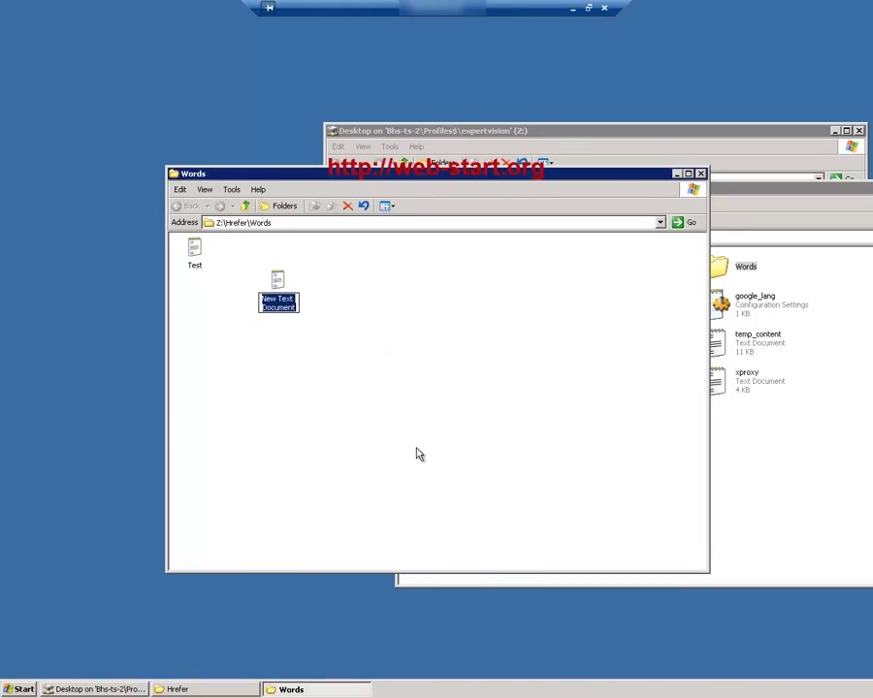
type("we")
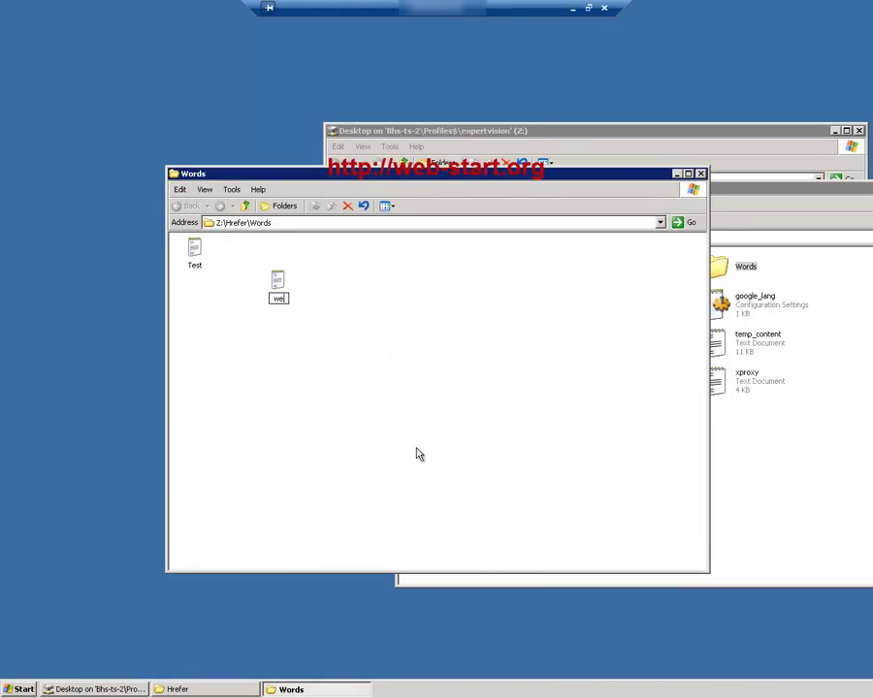
type("bhosting_wo")
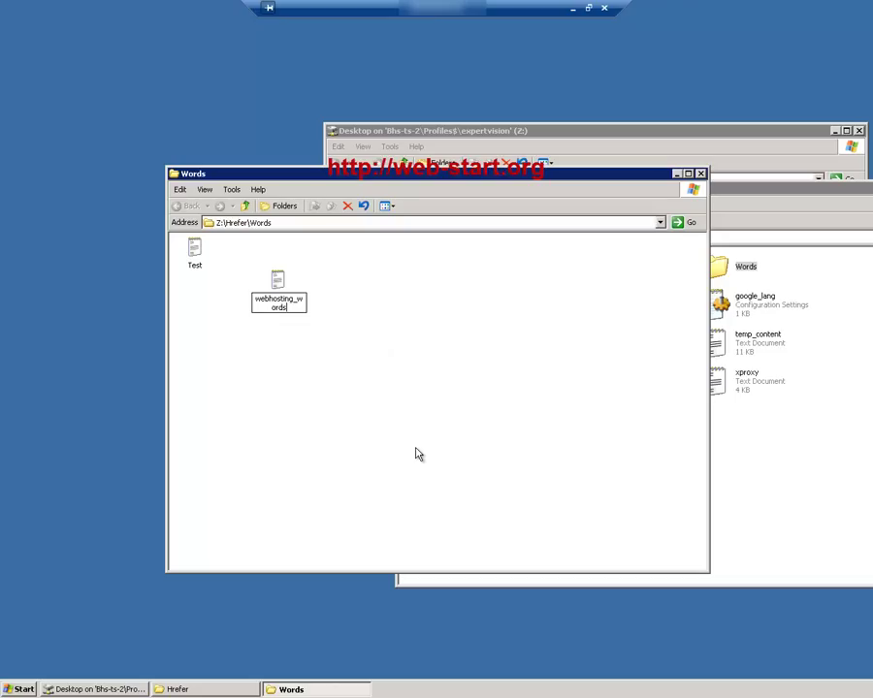
type("rds")
left_click(306, 374)
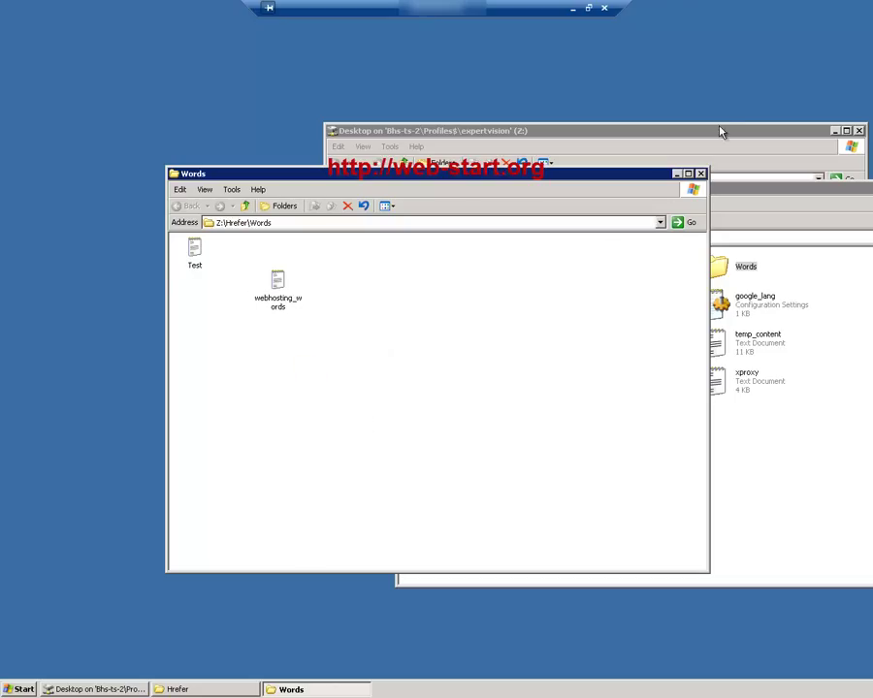
Close the Hrefer folder window, copy the entire keyword list from kwordslist1 in Z:\ and close that file
left_click(752, 188)
left_click_drag(822, 188, 637, 210)
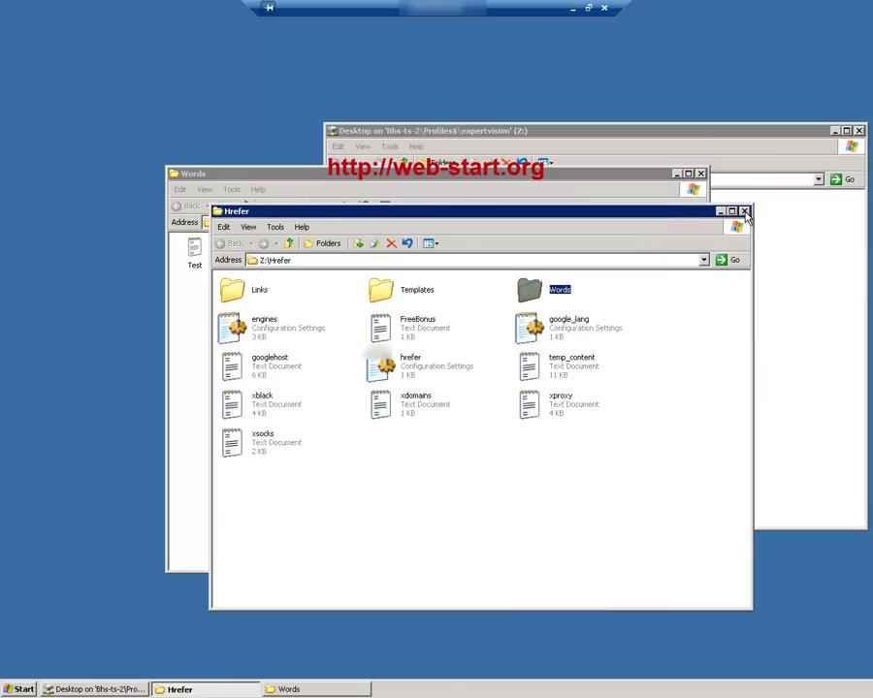
left_click(744, 212)
left_click(758, 235)
left_click(655, 213)
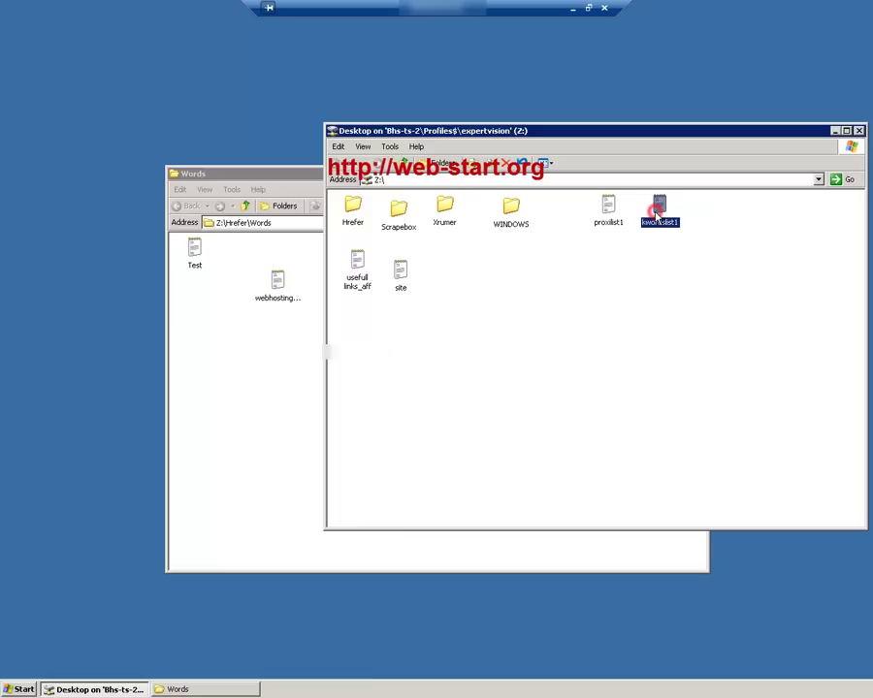
double_click(656, 213)
right_click(150, 215)
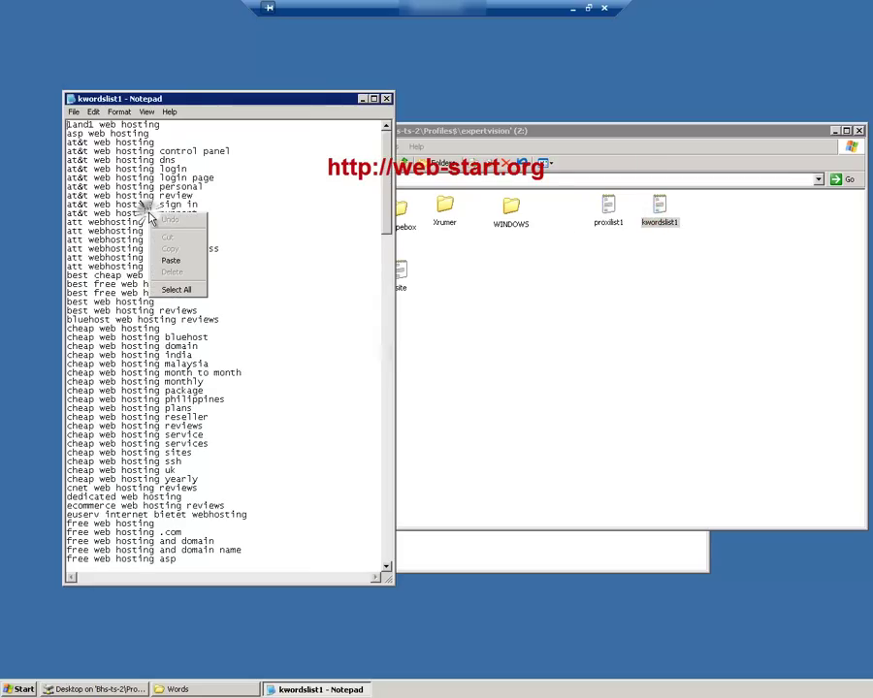
left_click(177, 289)
right_click(185, 290)
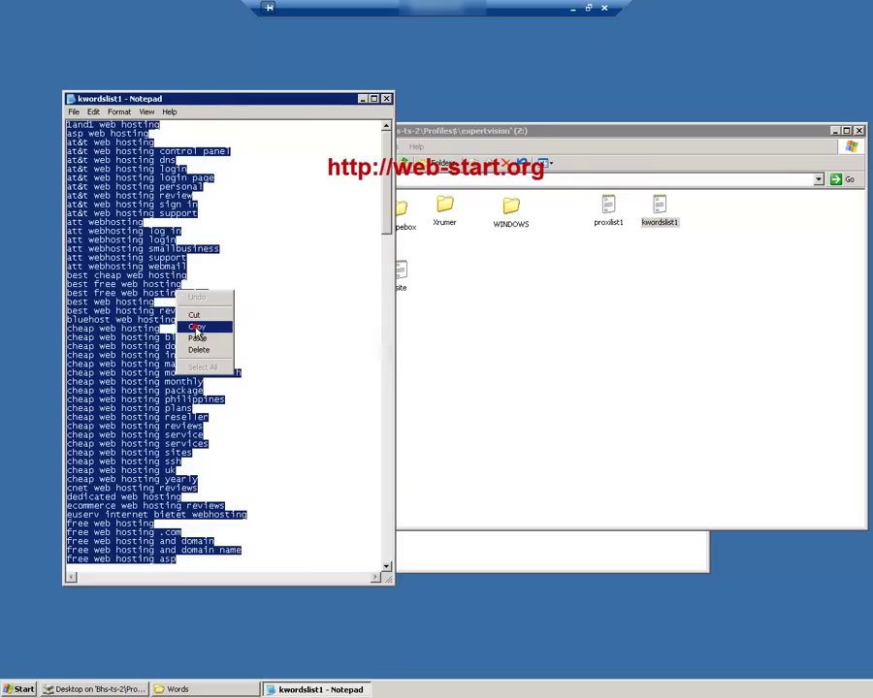
left_click(197, 329)
left_click(386, 98)
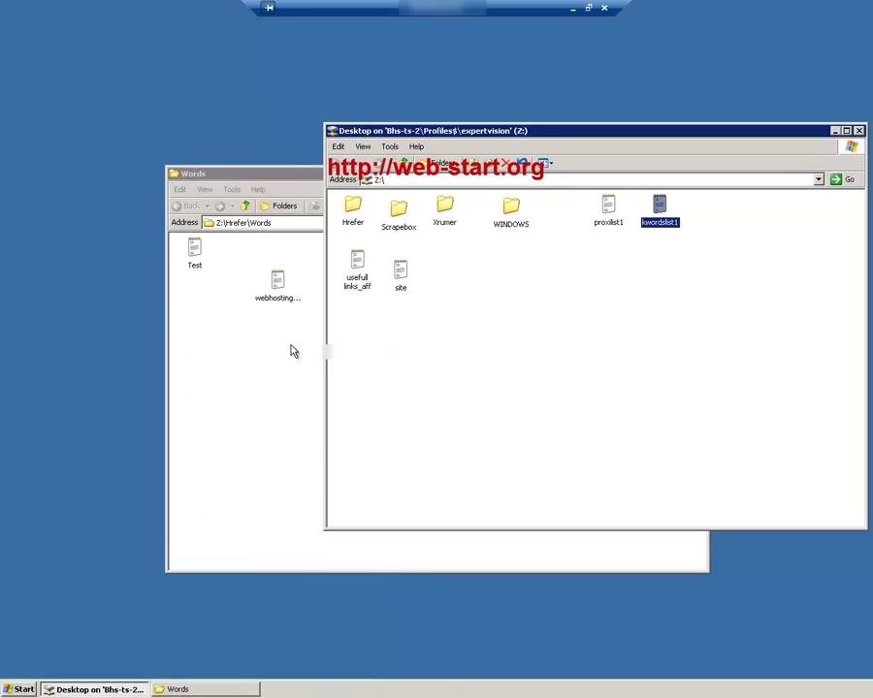
Paste the copied keywords into the webhosting_words text file, save it and close it
double_click(280, 292)
right_click(279, 289)
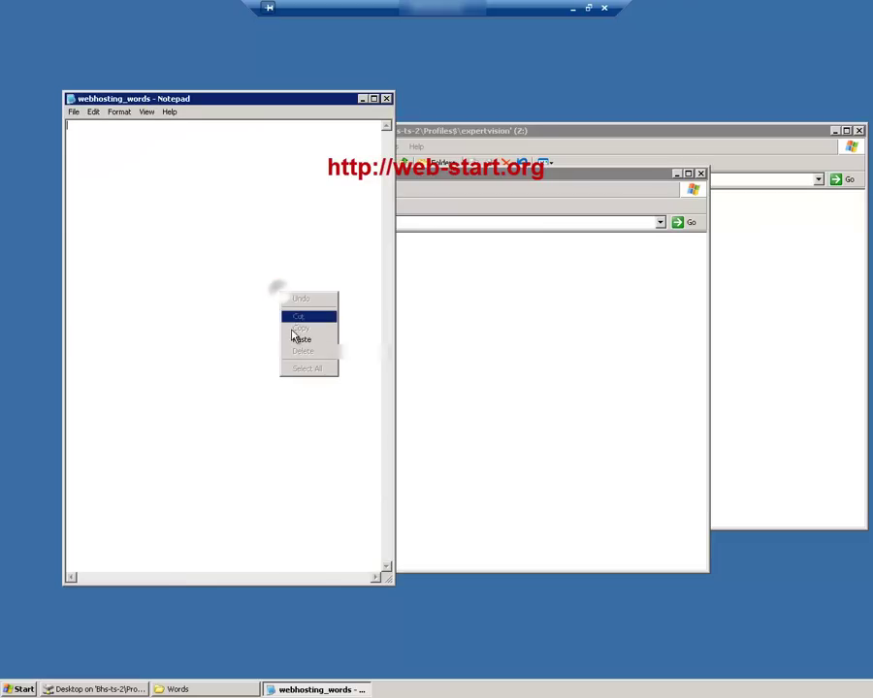
left_click(300, 339)
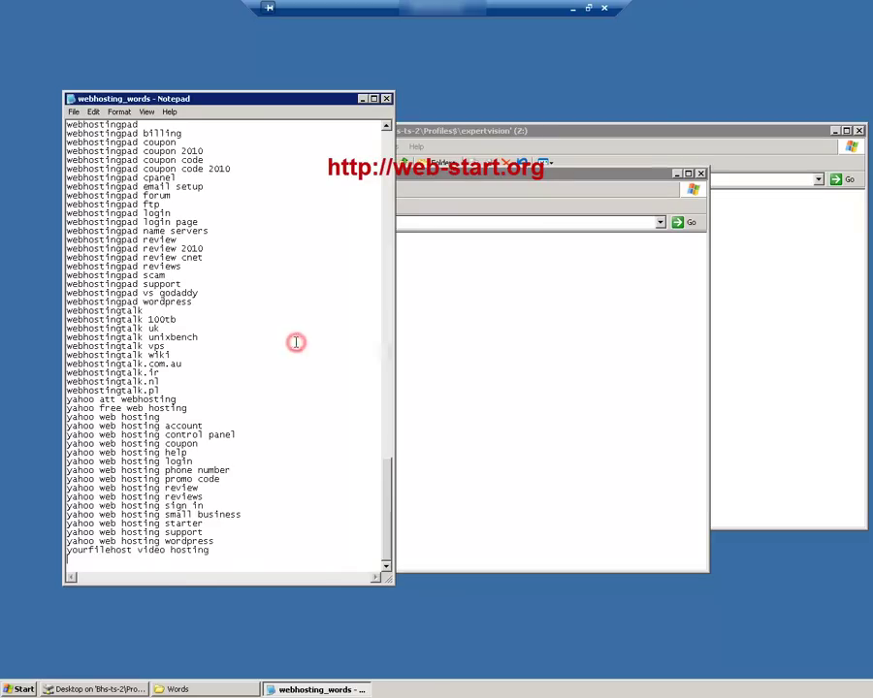
left_click(75, 113)
left_click(88, 146)
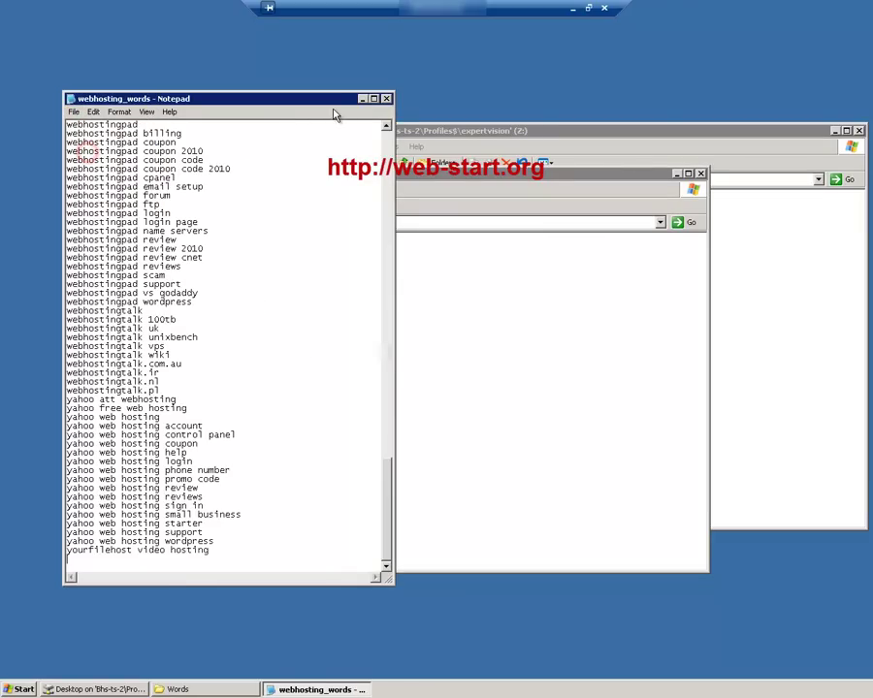
left_click(386, 99)
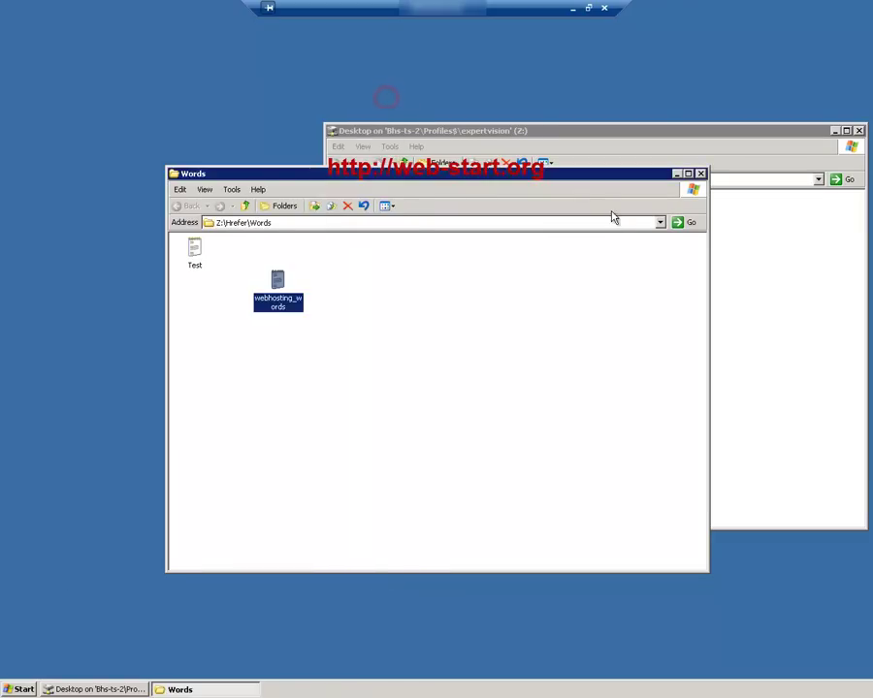
Close the open folder windows, sync the Hrefer folders from Z:\ in the launcher and launch Hrefer
left_click(701, 175)
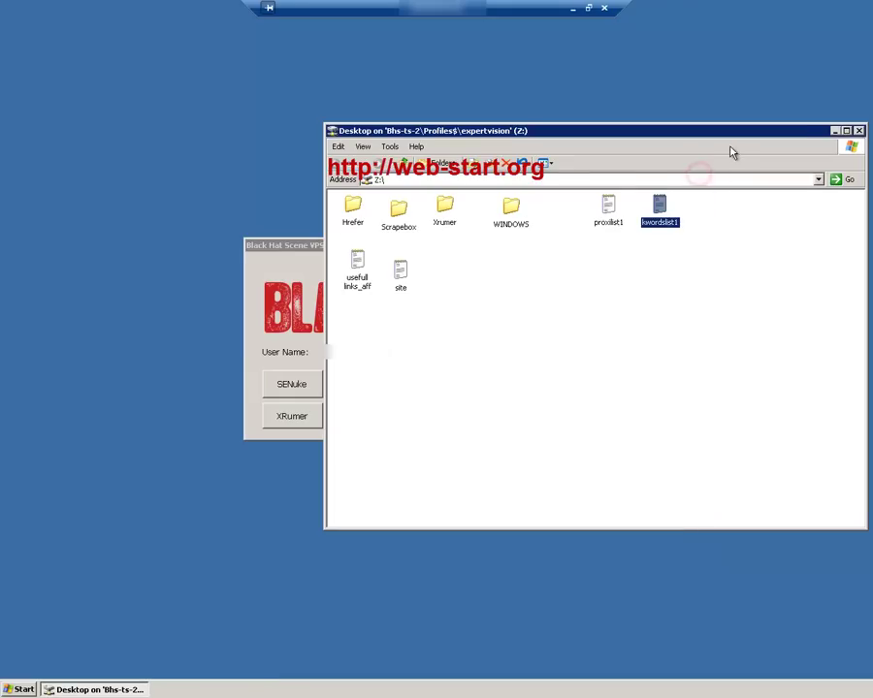
left_click(860, 131)
left_click(362, 419)
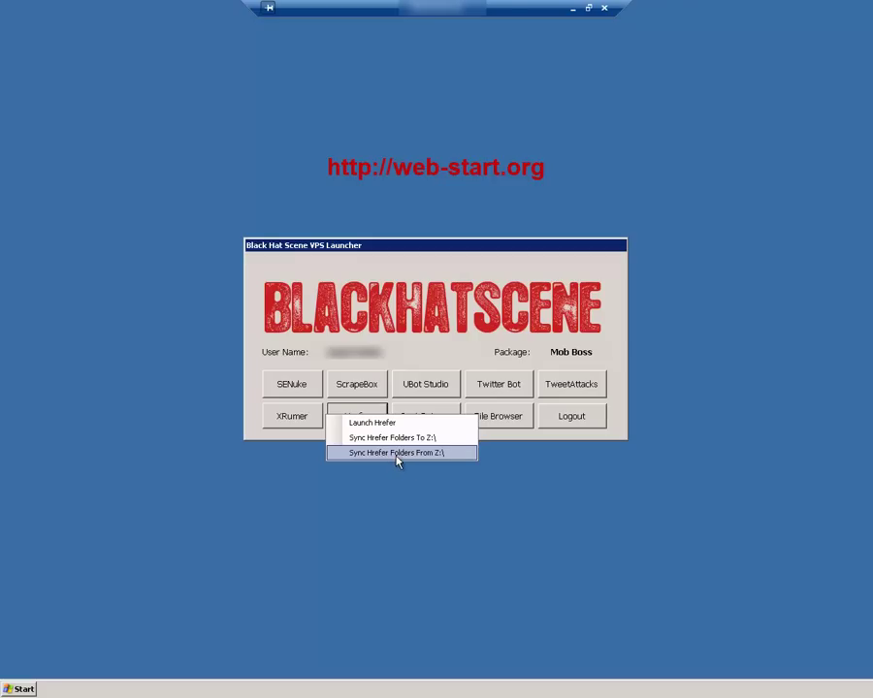
left_click(396, 454)
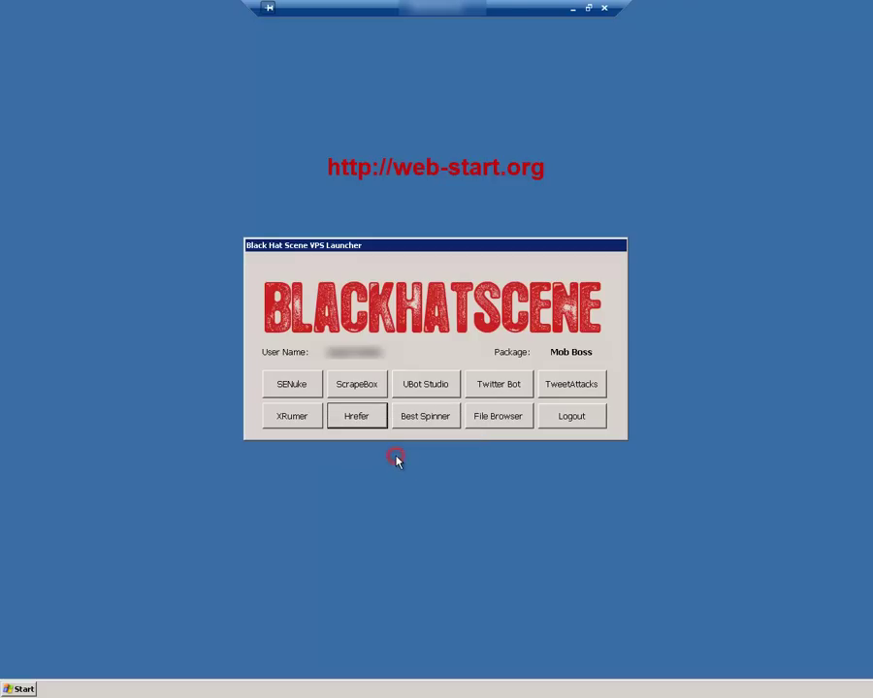
left_click(349, 424)
left_click(352, 421)
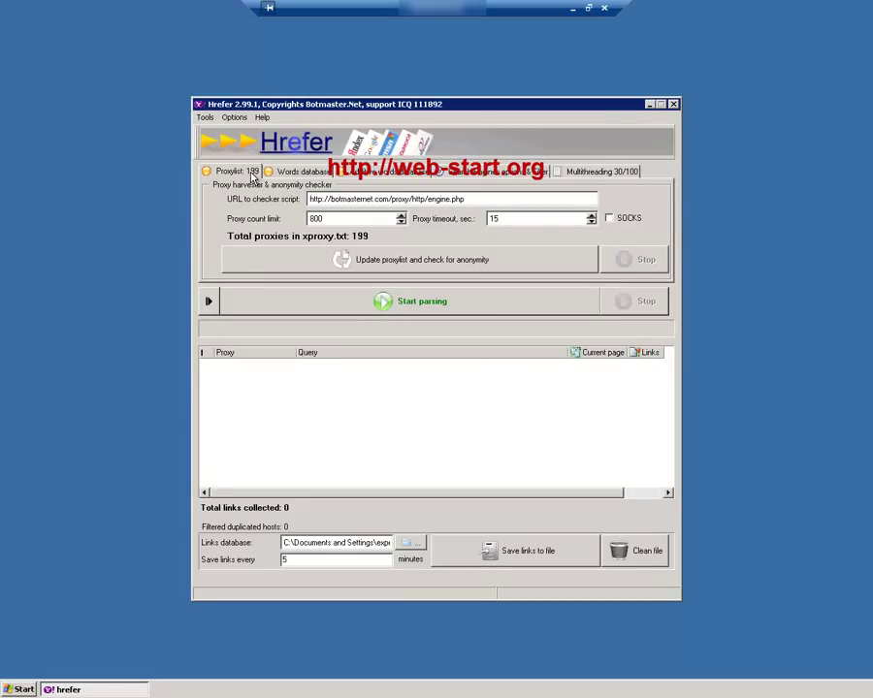
Choose webhosting_words.txt as Hrefer's words database
left_click(293, 172)
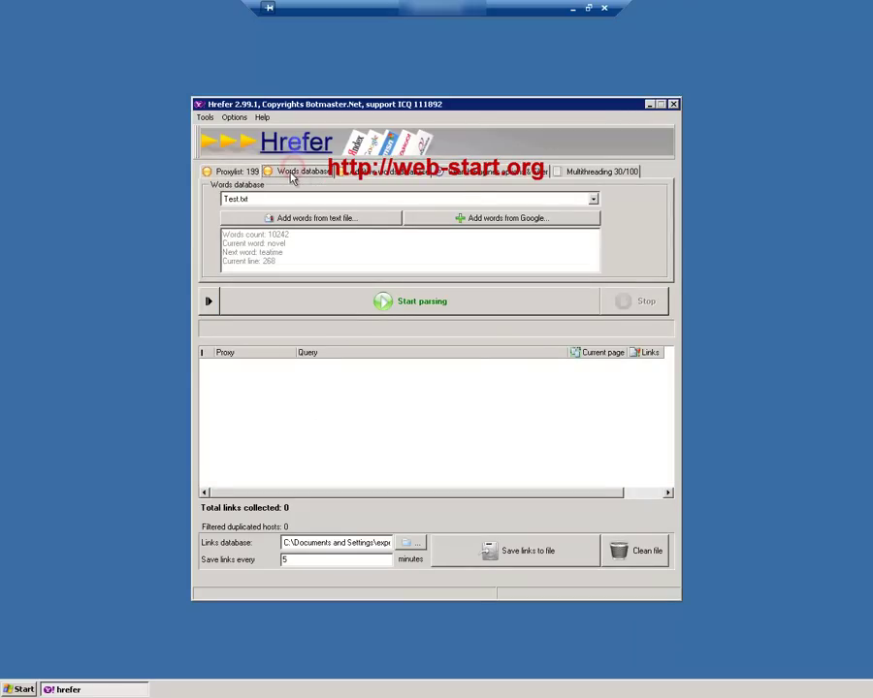
left_click(592, 198)
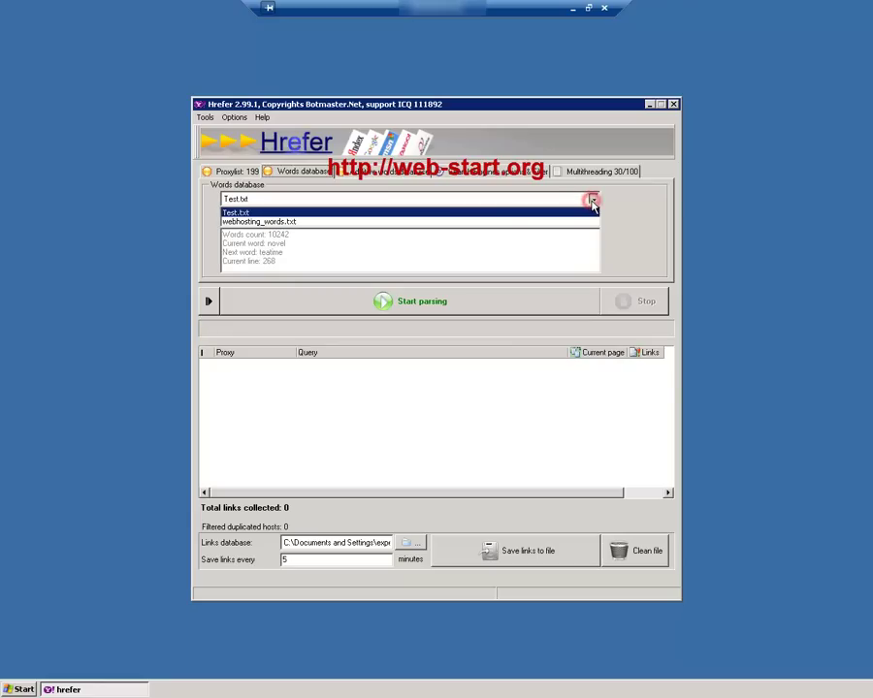
left_click(431, 222)
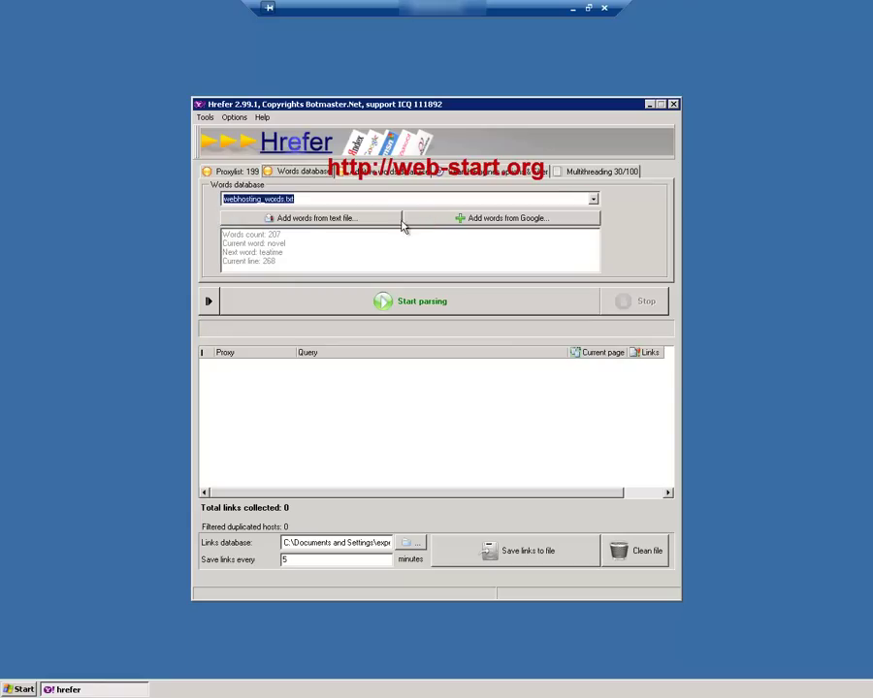
Examine the additive words, the all_forums filter template, and the multithreading and proxy settings without changing them
left_click(376, 173)
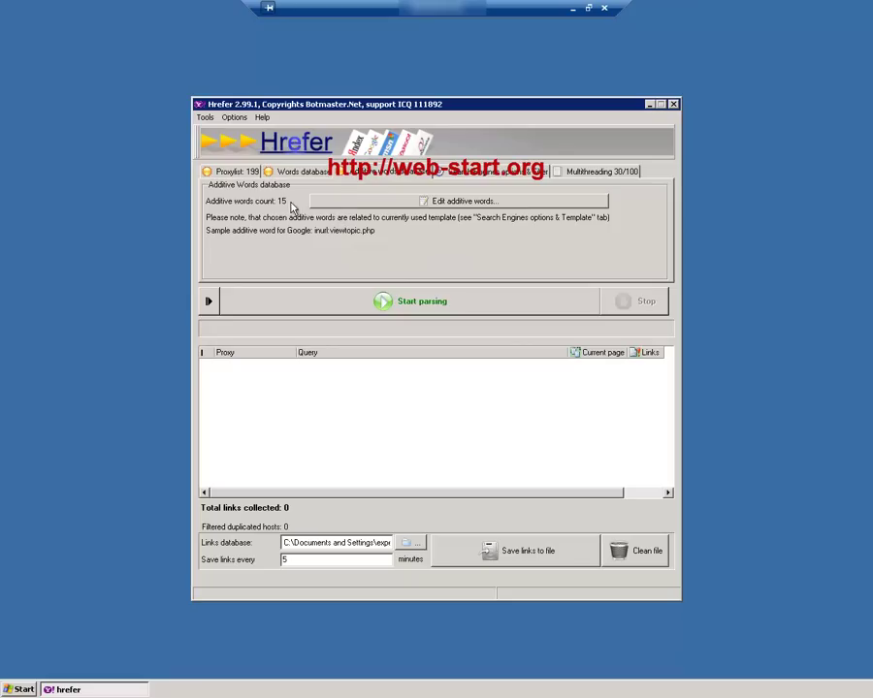
left_click(336, 202)
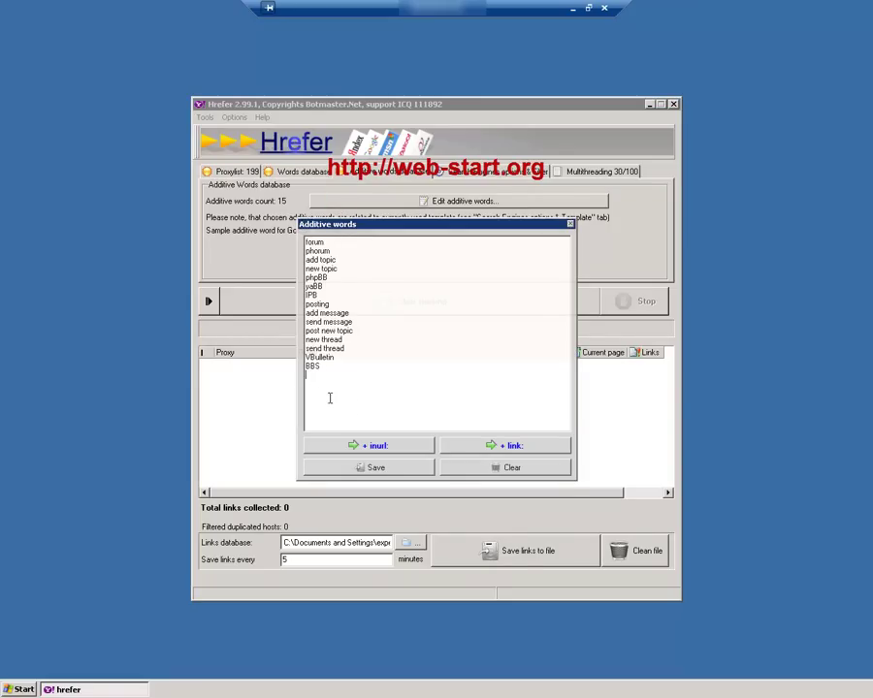
left_click(570, 225)
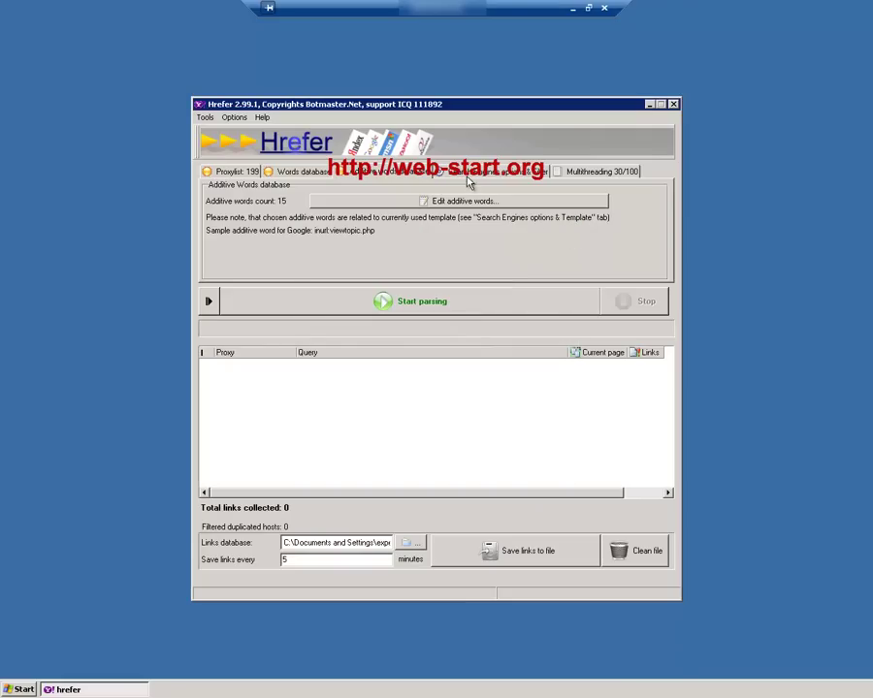
left_click(465, 173)
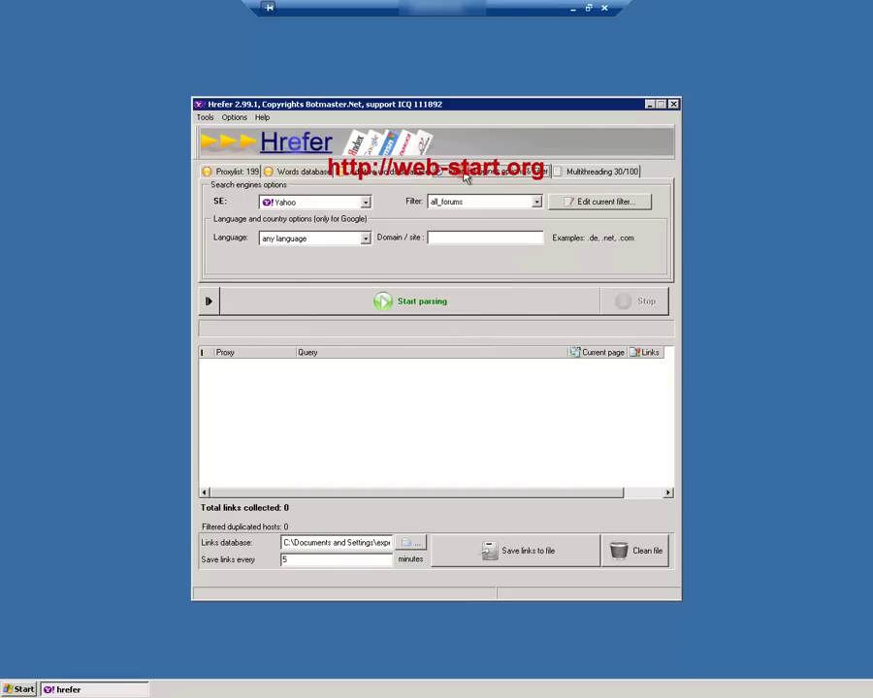
left_click(536, 203)
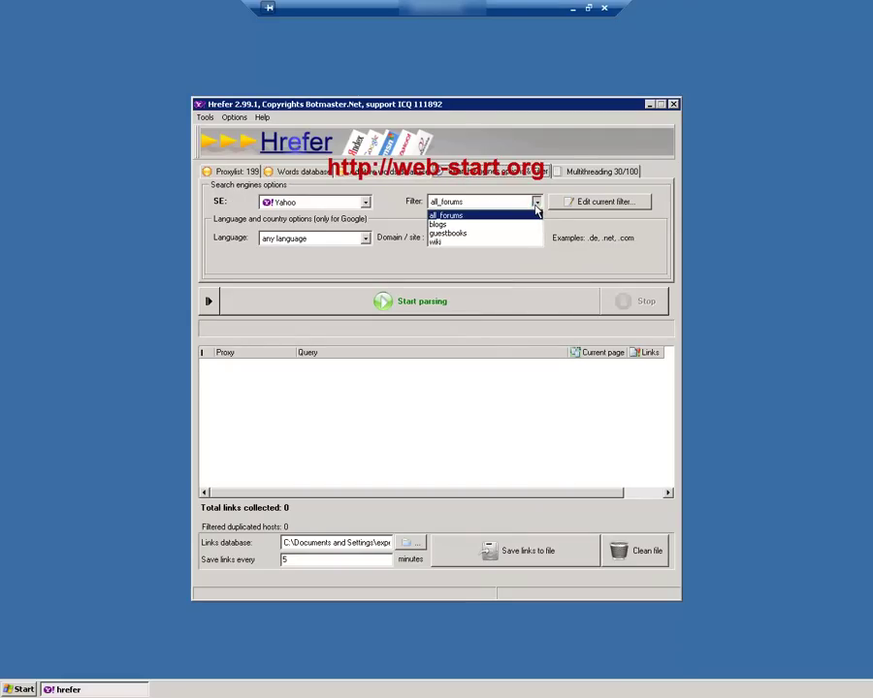
left_click(518, 260)
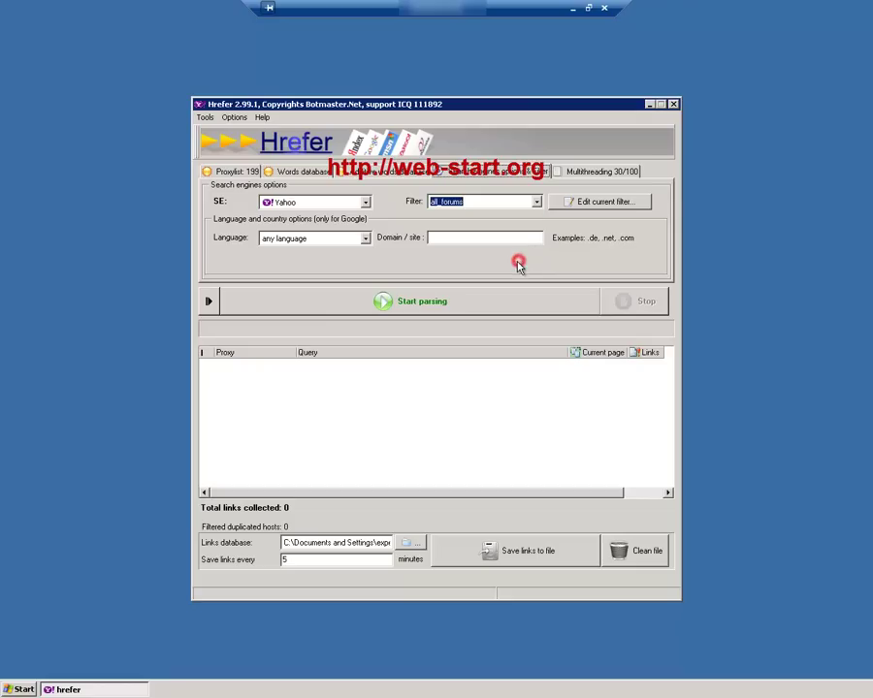
left_click(573, 201)
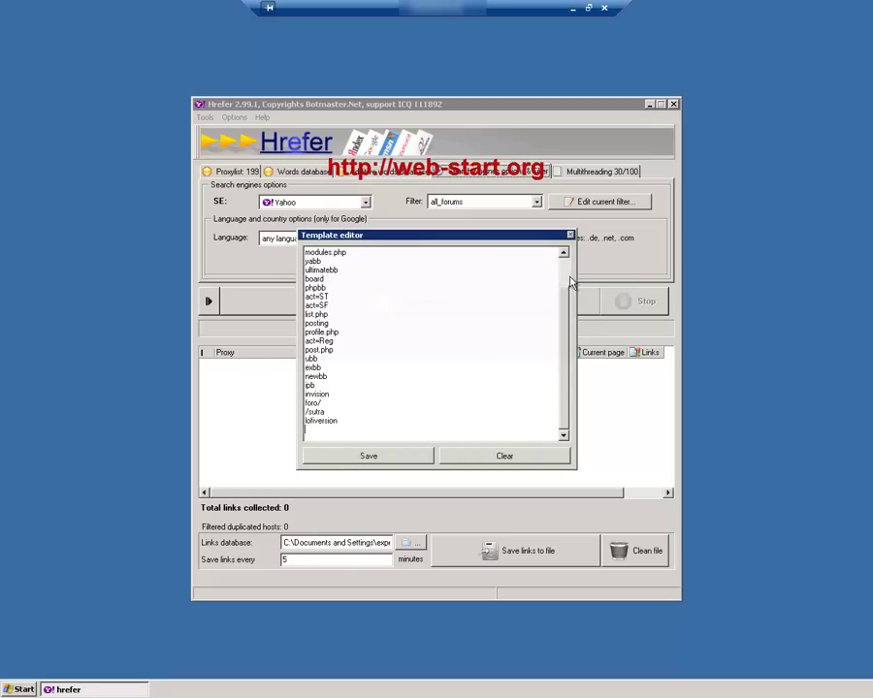
left_click_drag(565, 296, 571, 247)
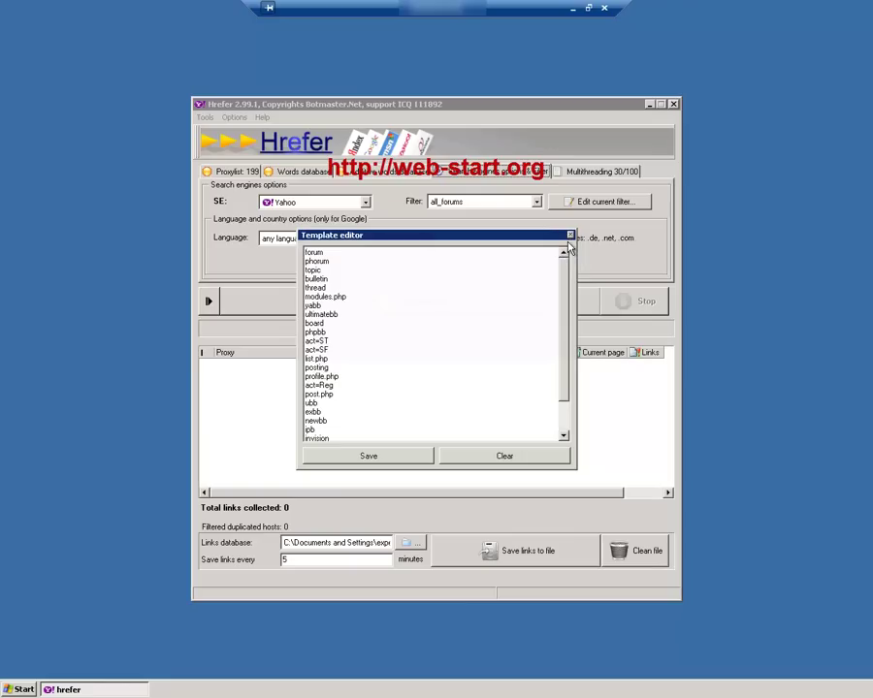
left_click(569, 234)
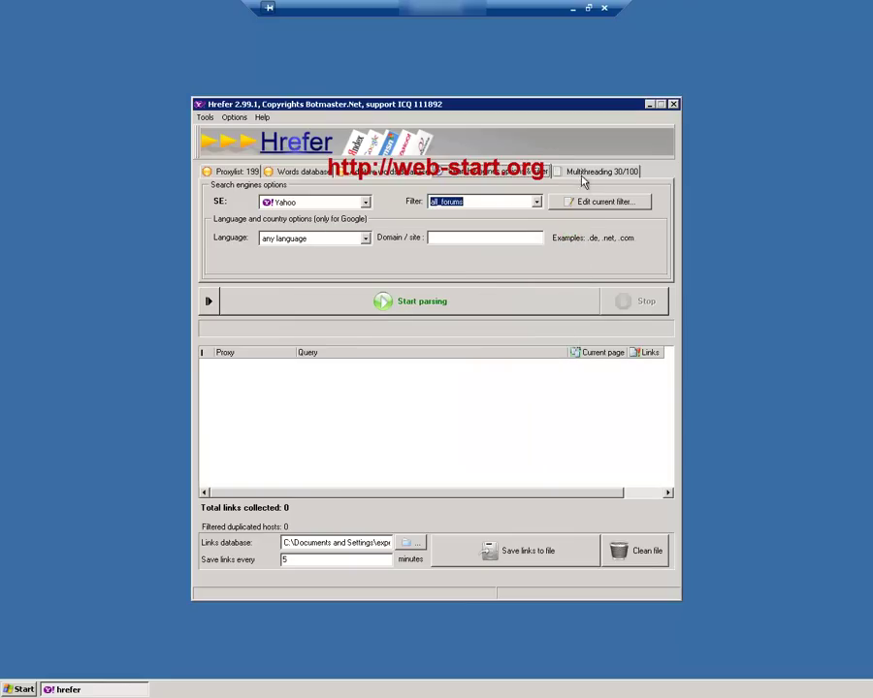
left_click(582, 172)
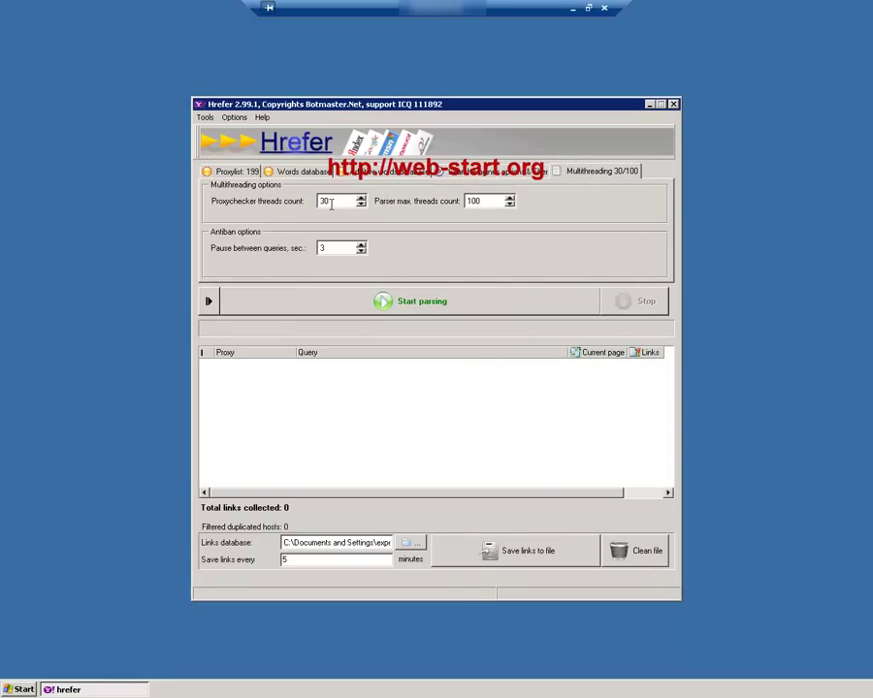
left_click(237, 171)
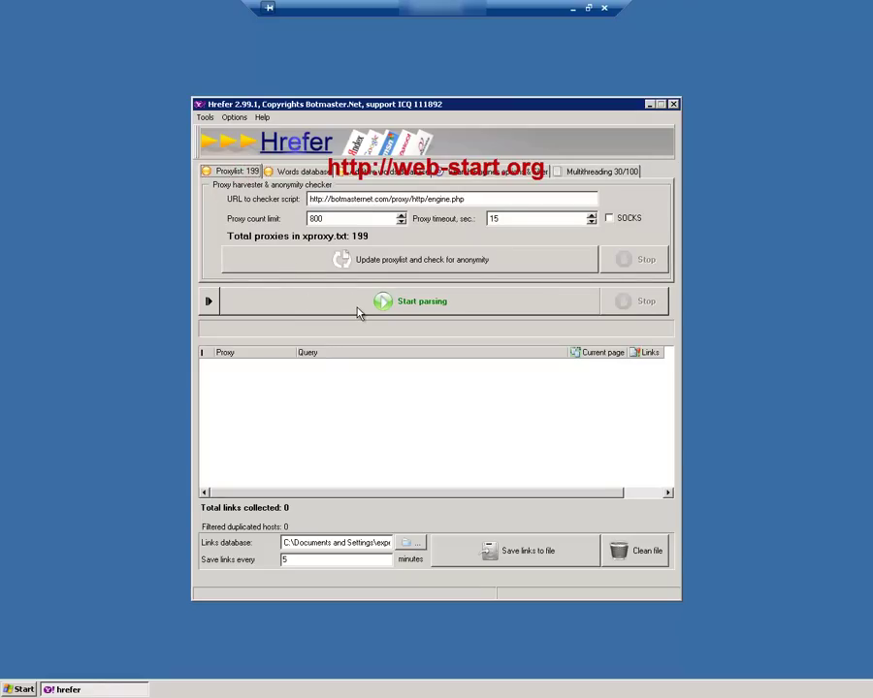
Start parsing, accept resetting the words database position to the beginning, and start the parsing again
left_click(351, 305)
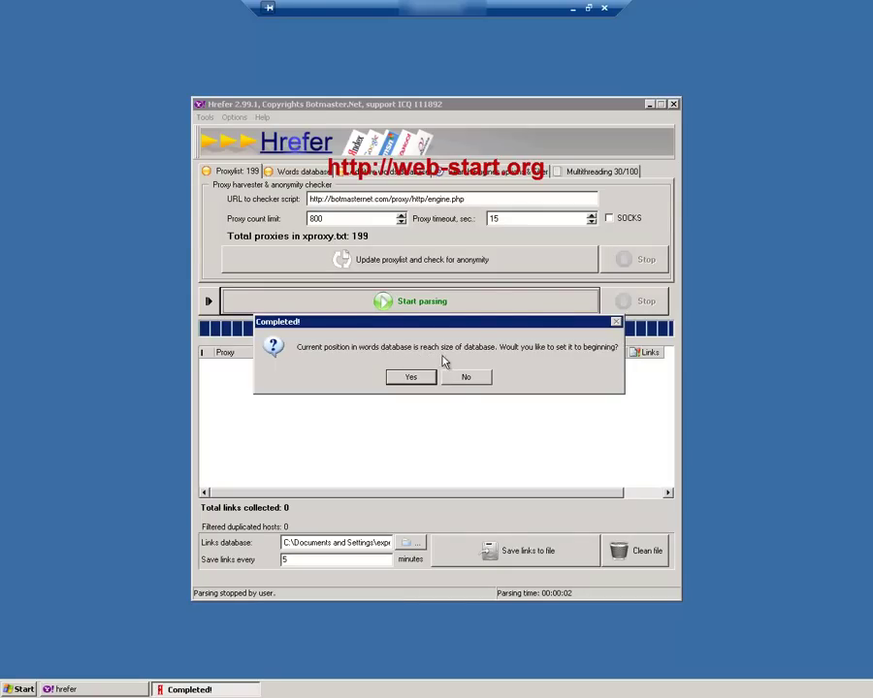
left_click(425, 377)
left_click(414, 304)
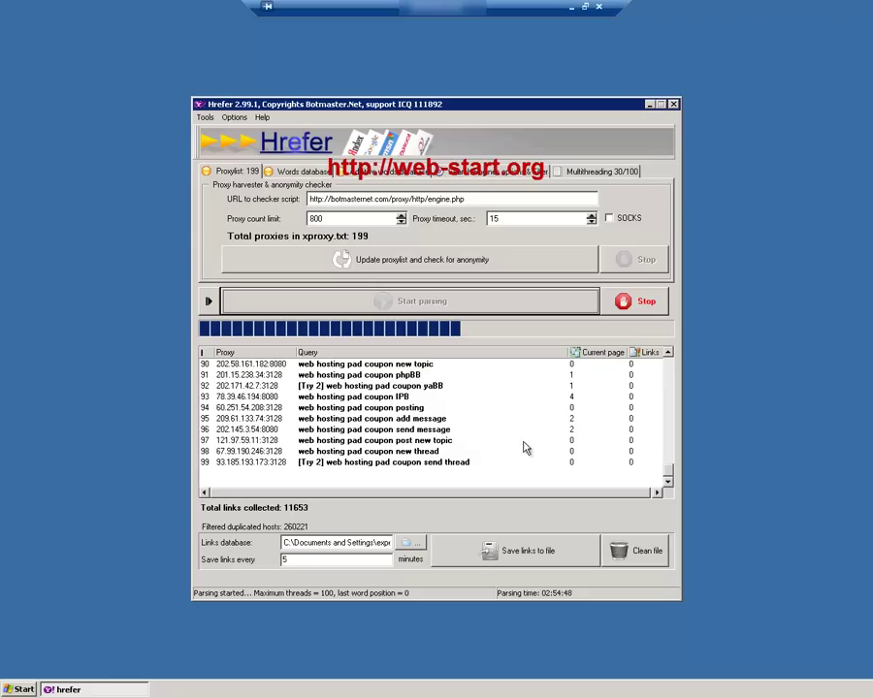
Stop the parsing, save the collected links to file and open the LinksList id2 text file in Z:\
left_click(637, 304)
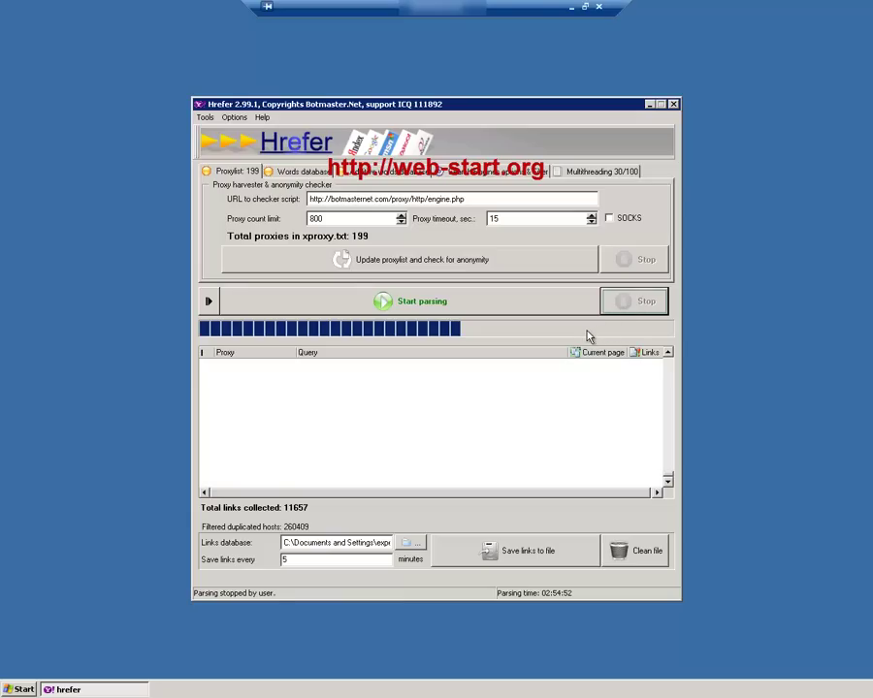
left_click(499, 553)
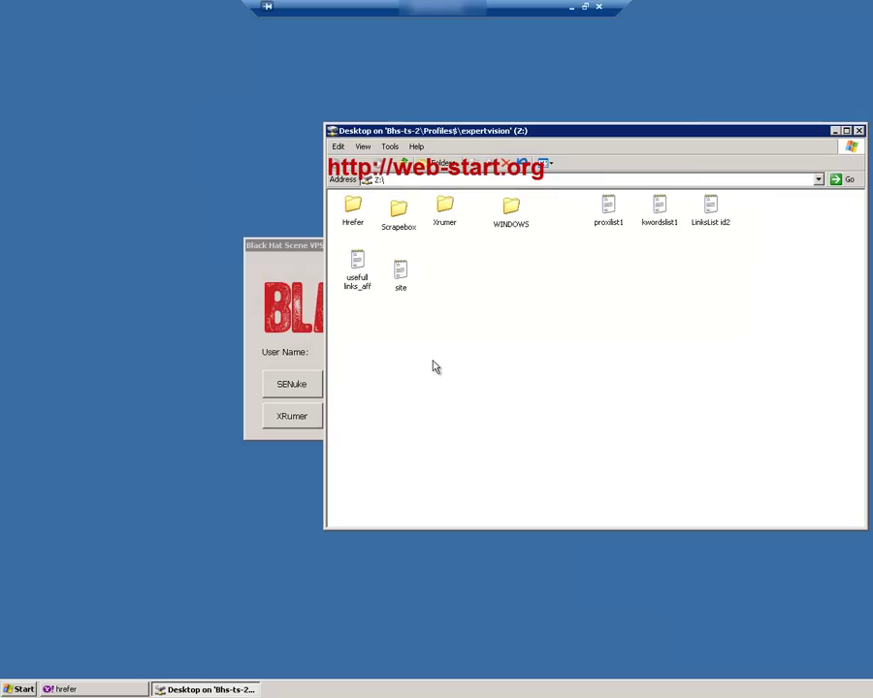
double_click(709, 206)
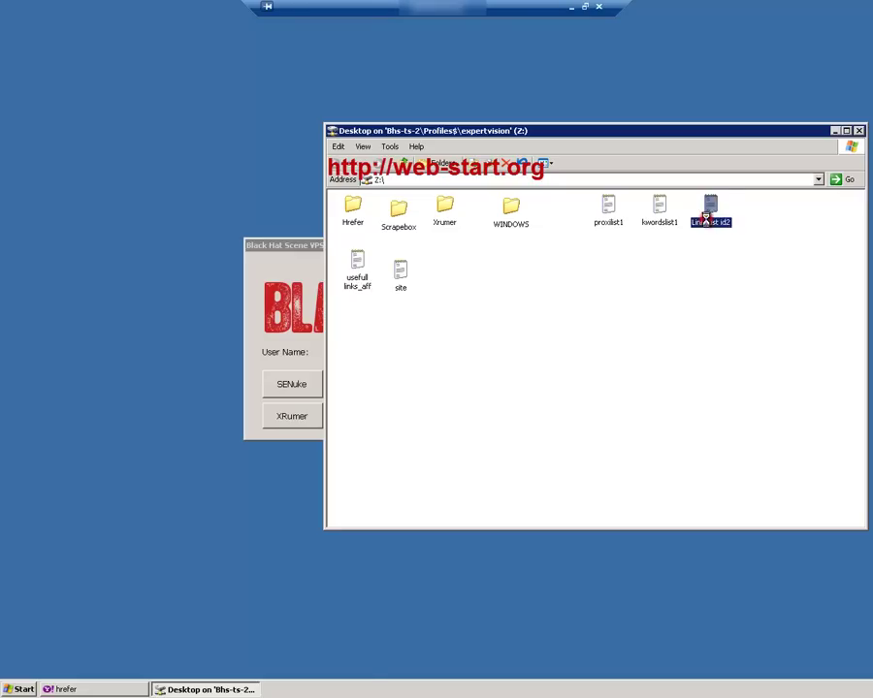